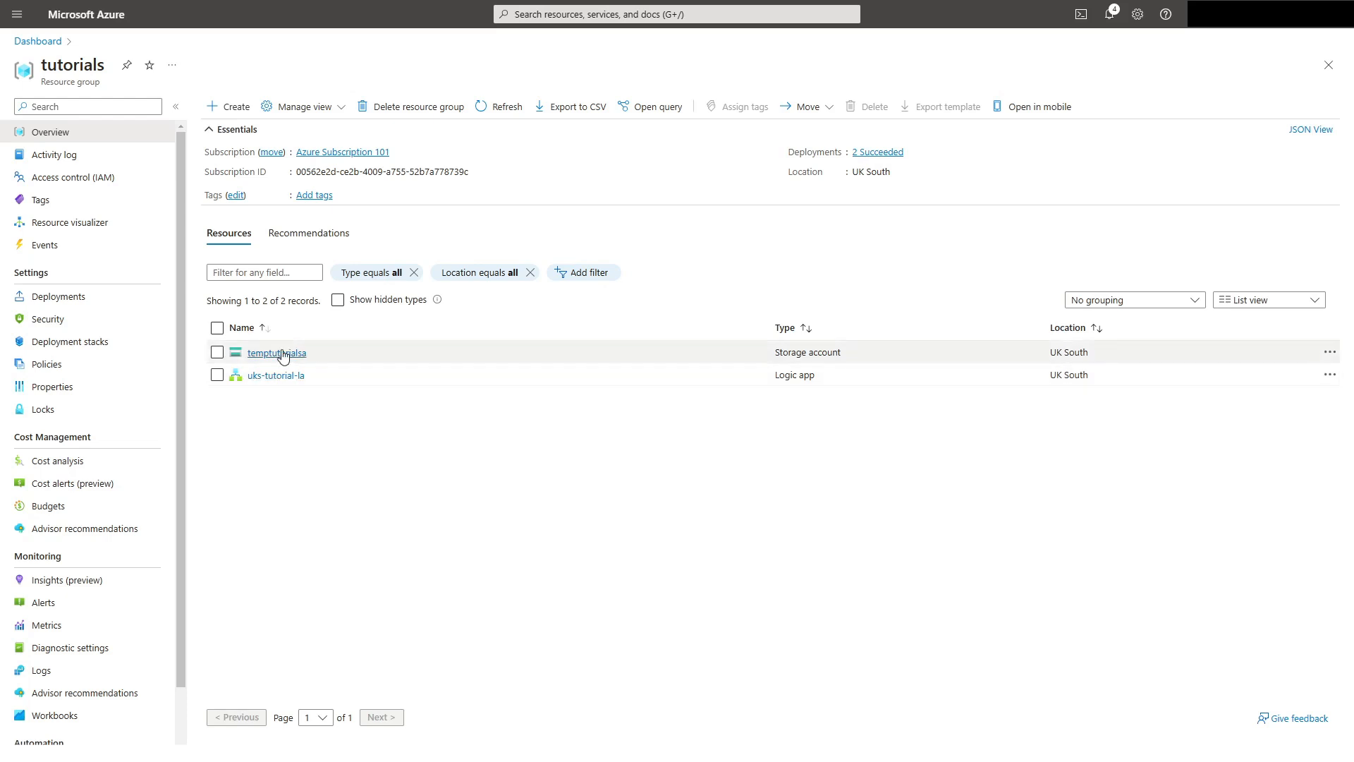
Step: Inspect the SFTP settings of the temptutorialsa storage account, and return to the tutorials resource group
{"action": "left_click", "coordinate": [283, 355]}
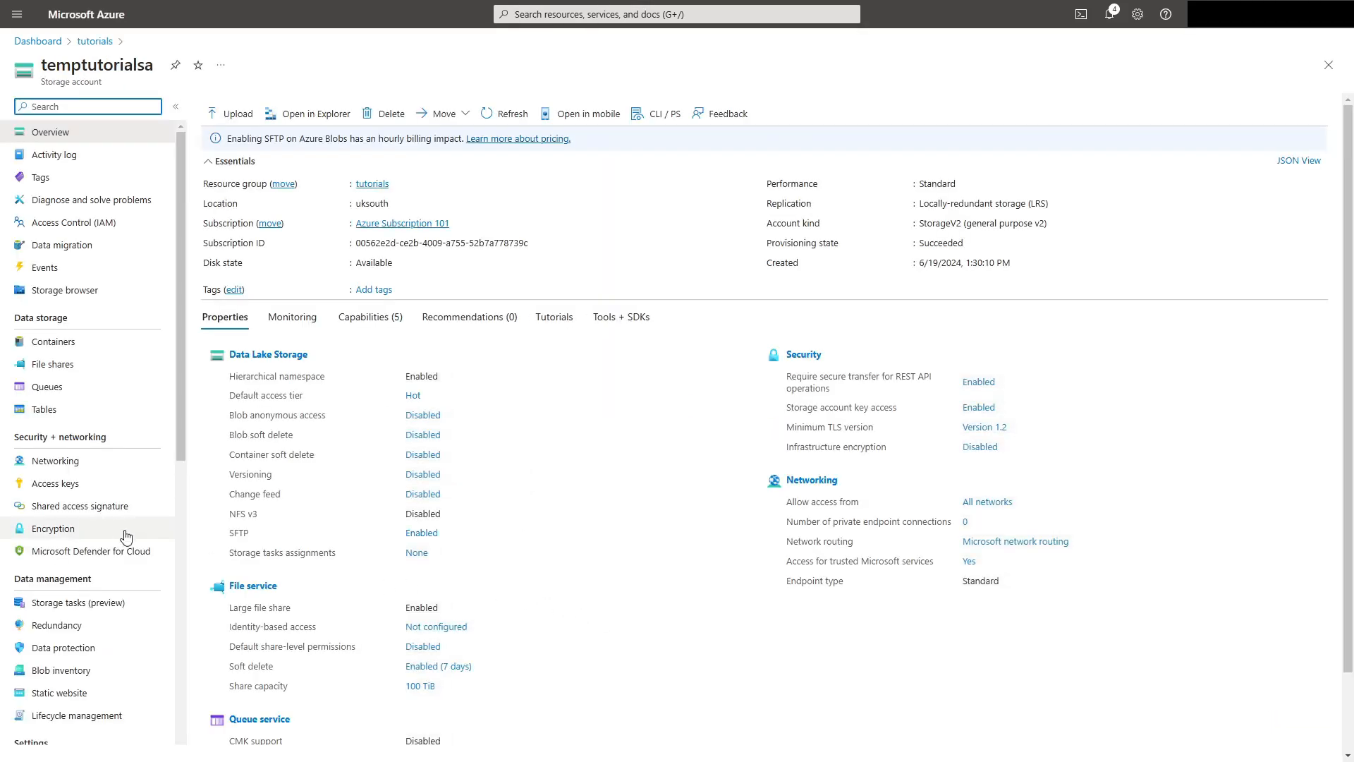
{"action": "scroll", "coordinate": [183, 523], "scroll_direction": "down", "scroll_amount": 8}
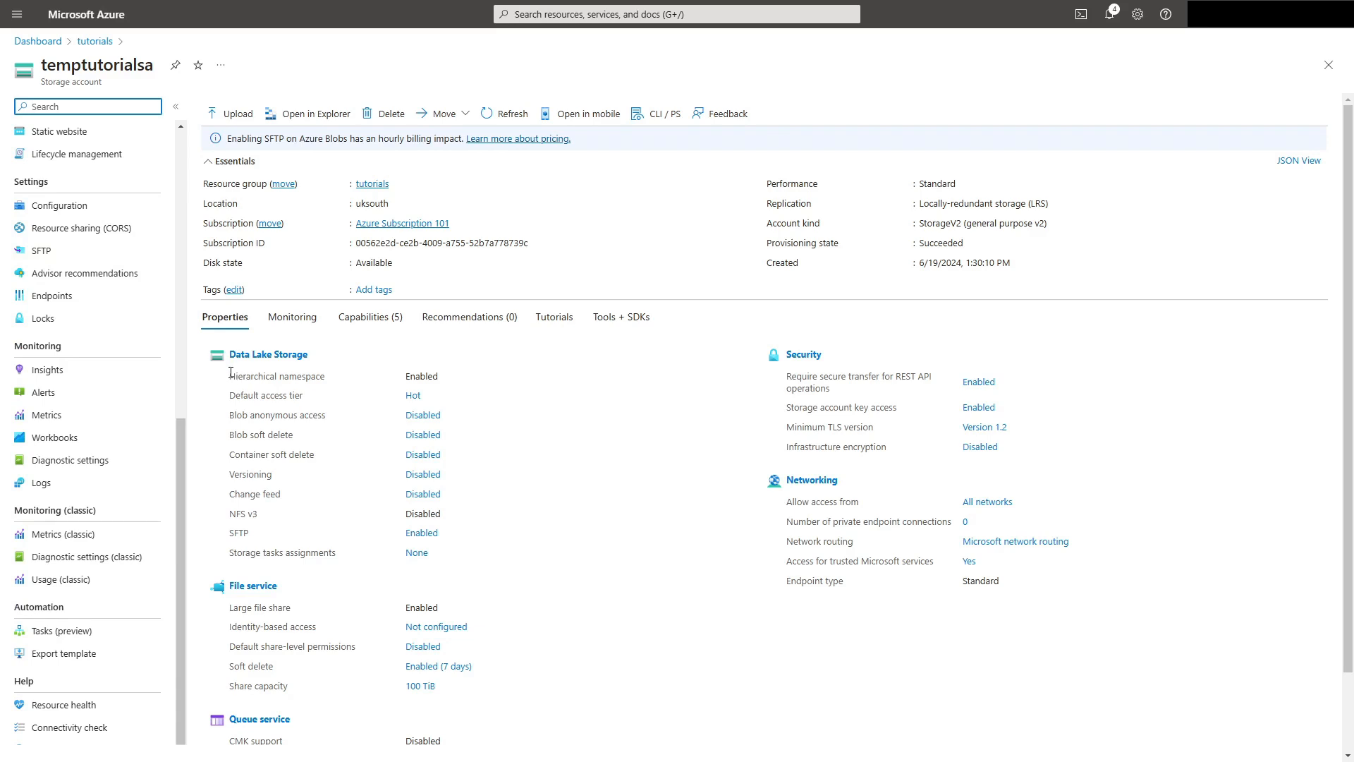
{"action": "left_click", "coordinate": [69, 258]}
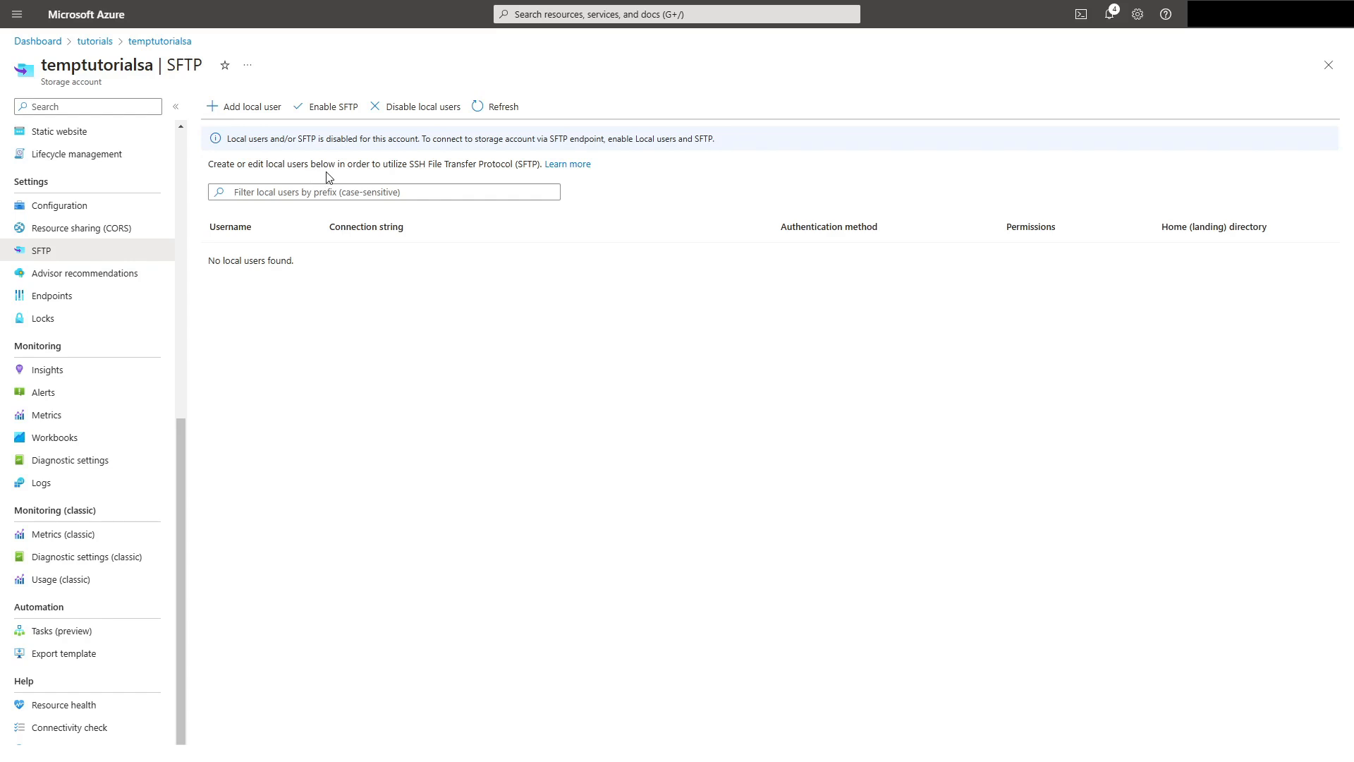
{"action": "scroll", "coordinate": [121, 543], "scroll_direction": "up", "scroll_amount": 8}
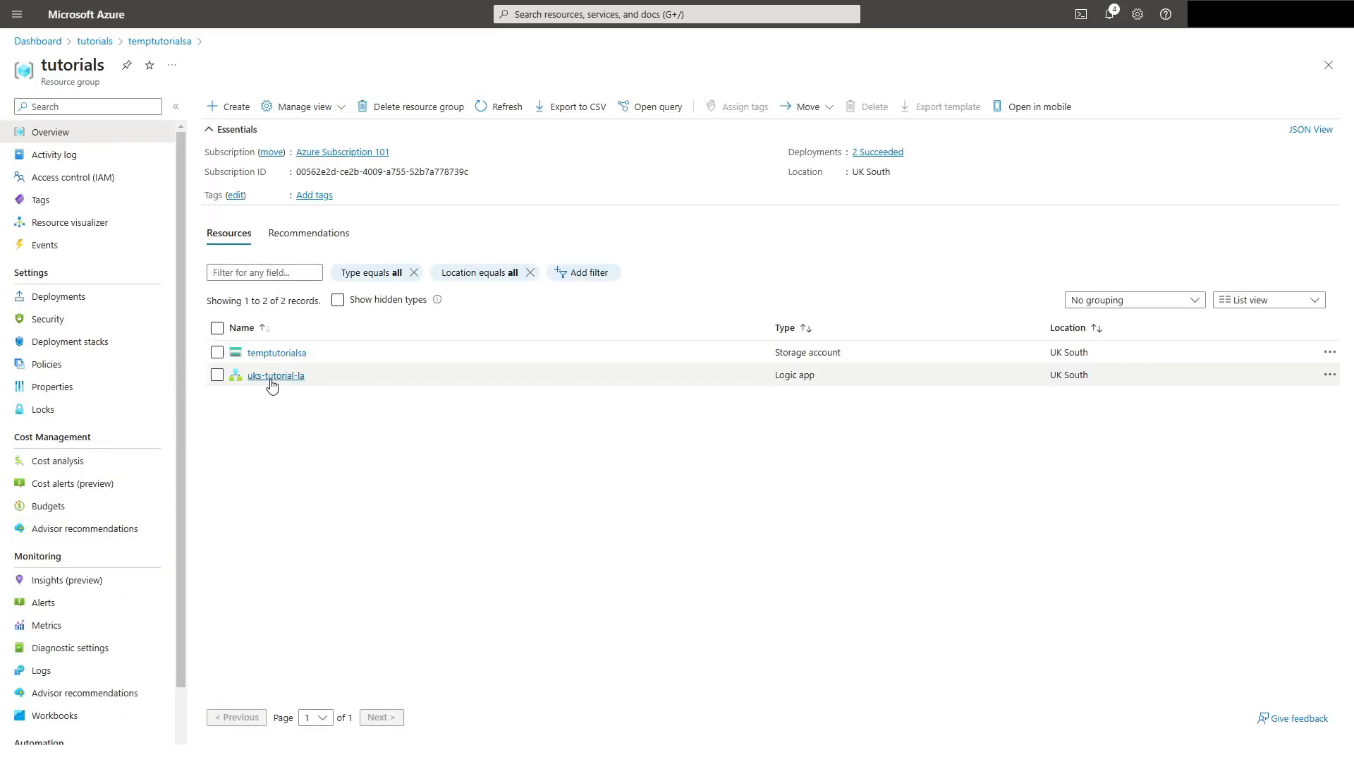
Step: Open the uks-tutorial-la logic app in the designer and add the "When a HTTP request is received" trigger
{"action": "left_click", "coordinate": [271, 384]}
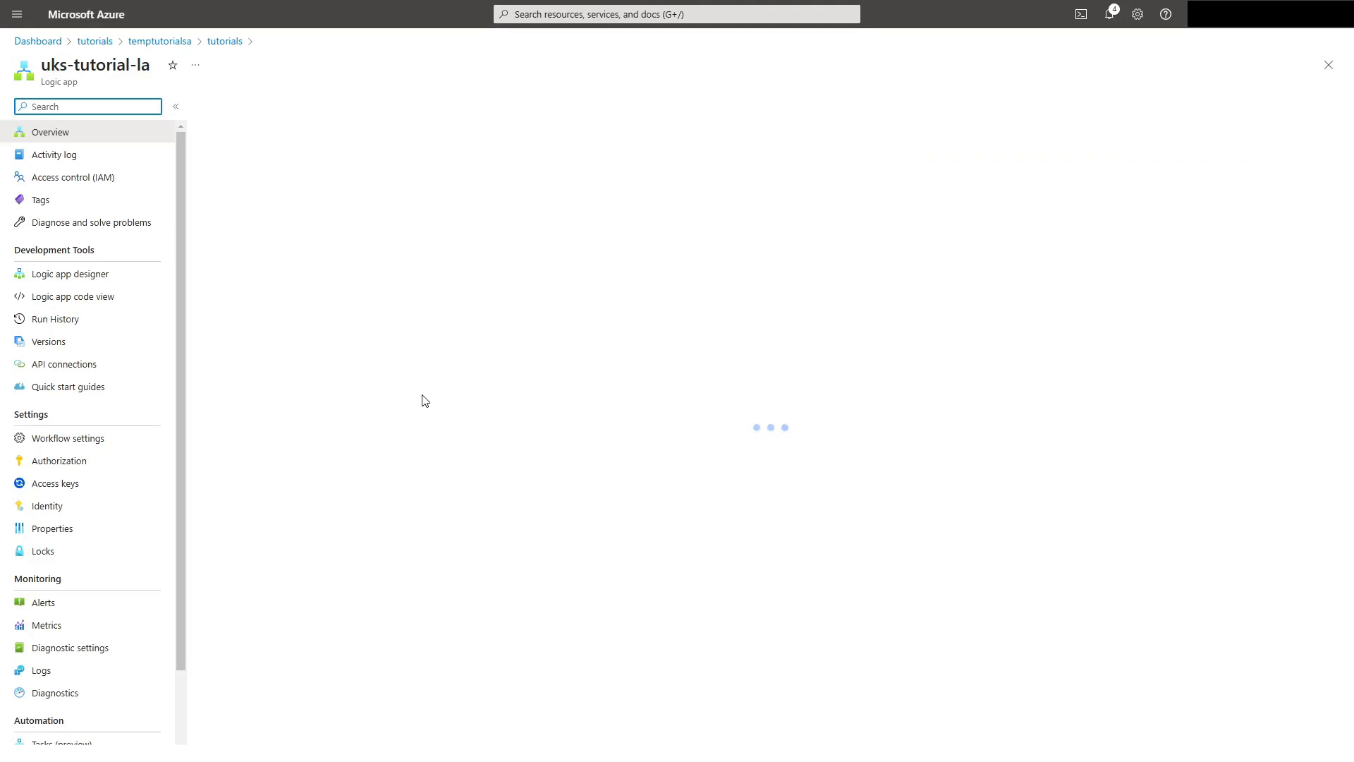
{"action": "left_click", "coordinate": [337, 113]}
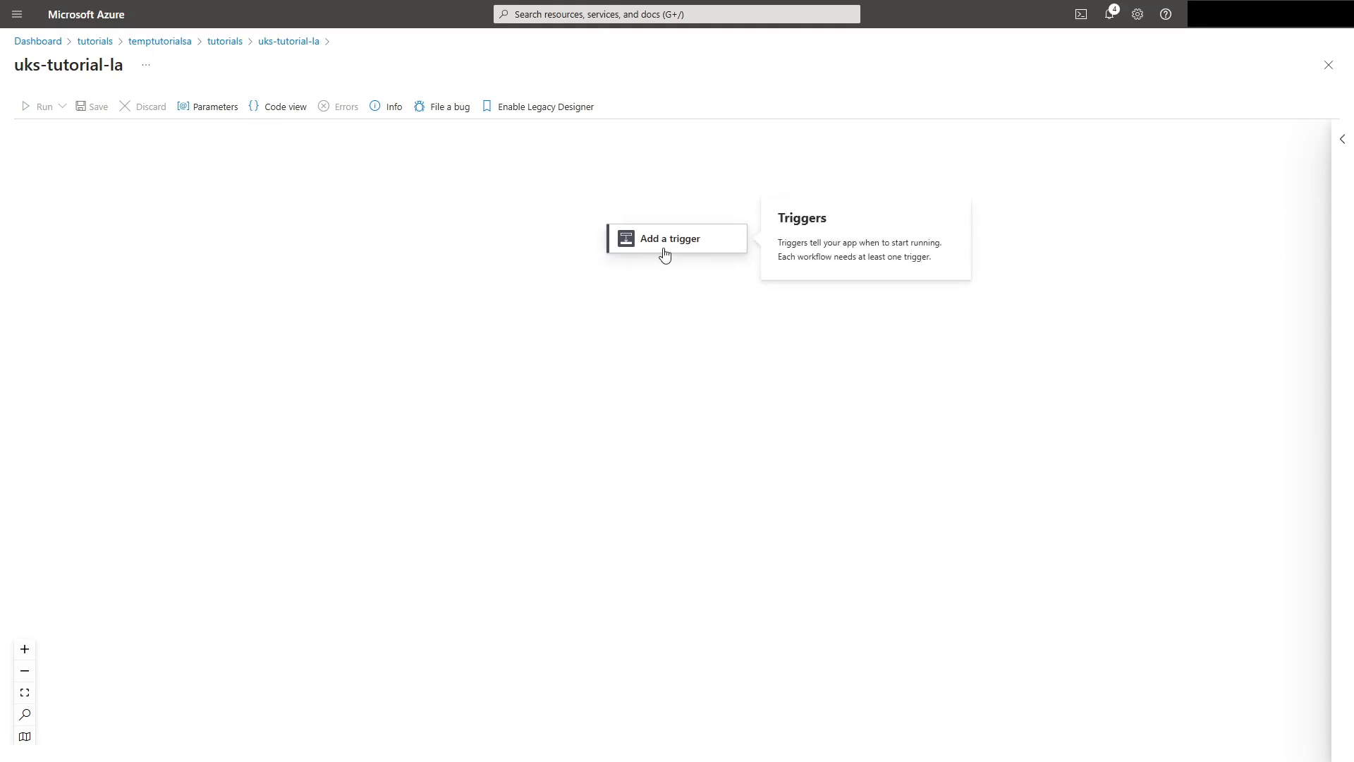
{"action": "left_click", "coordinate": [626, 248]}
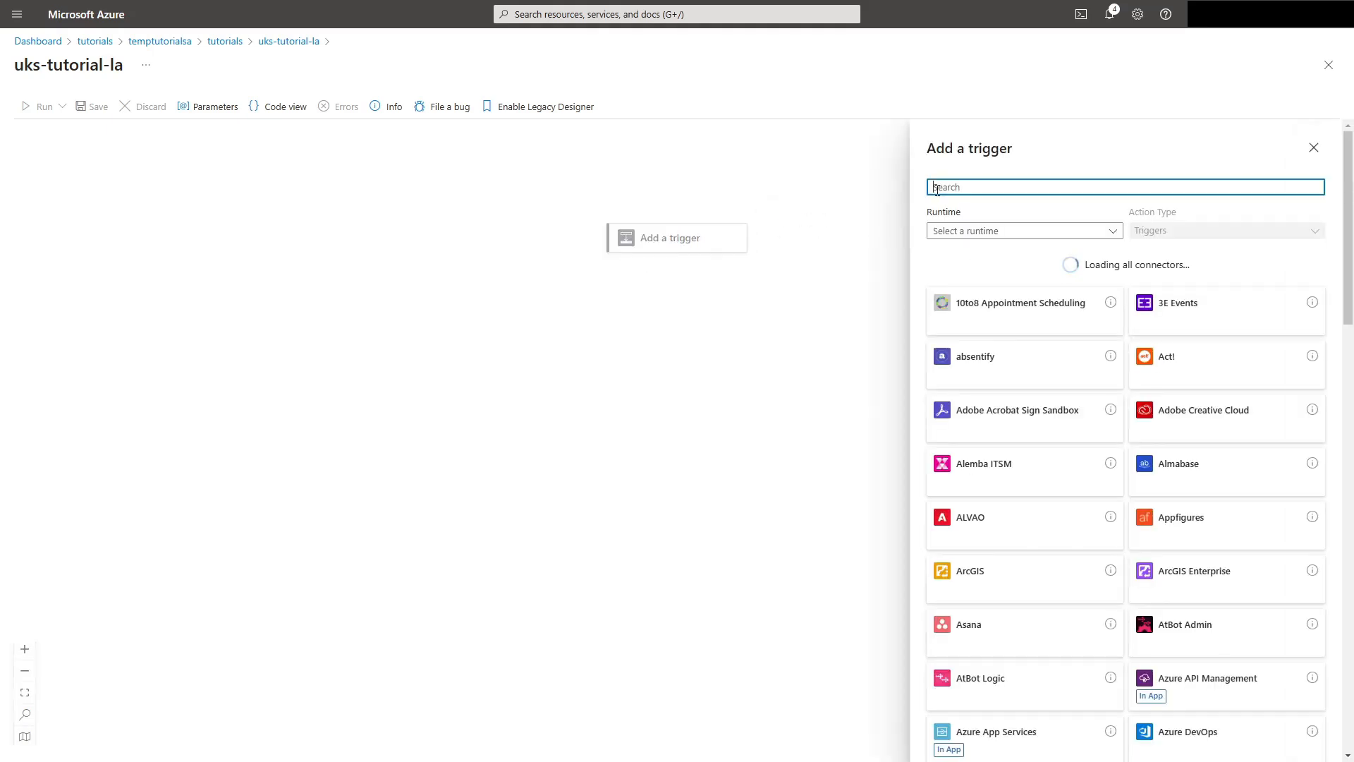
{"action": "type", "text": "http"}
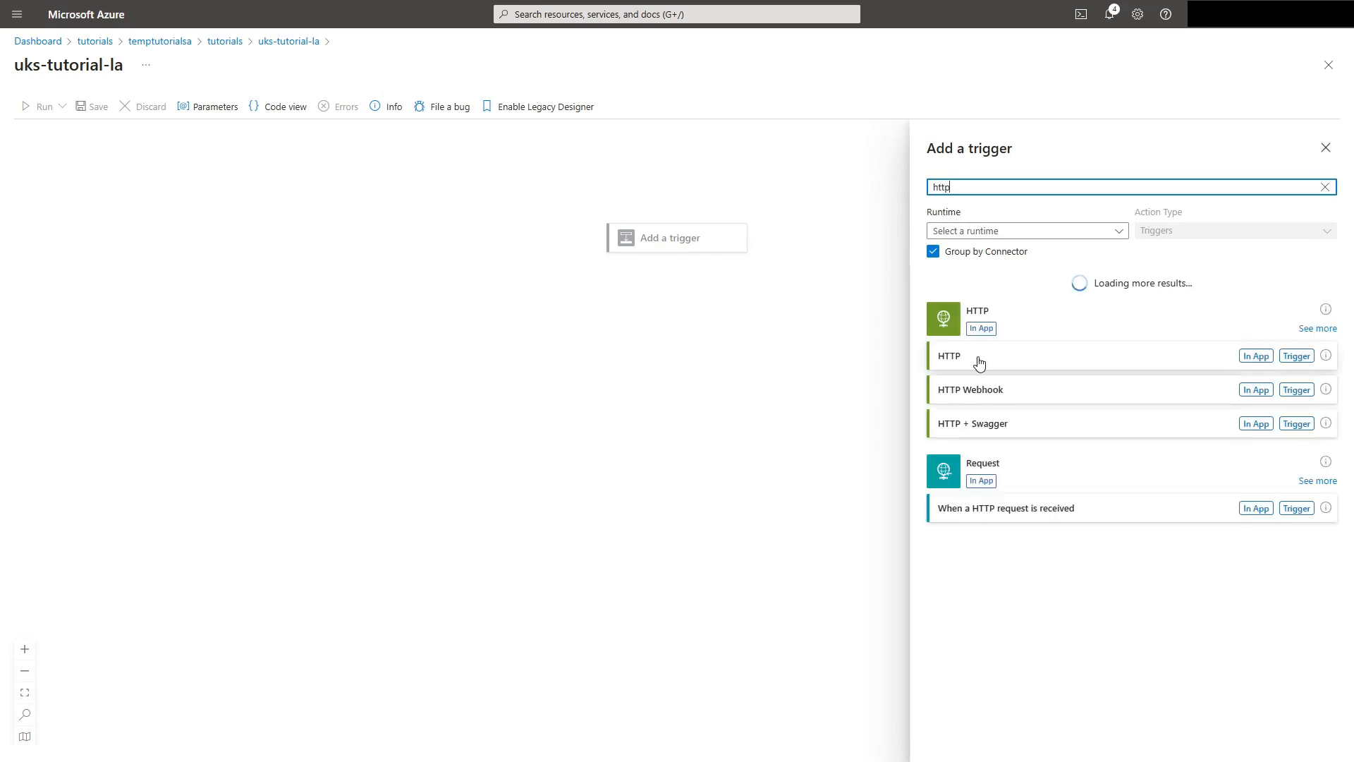
{"action": "left_click", "coordinate": [1029, 515]}
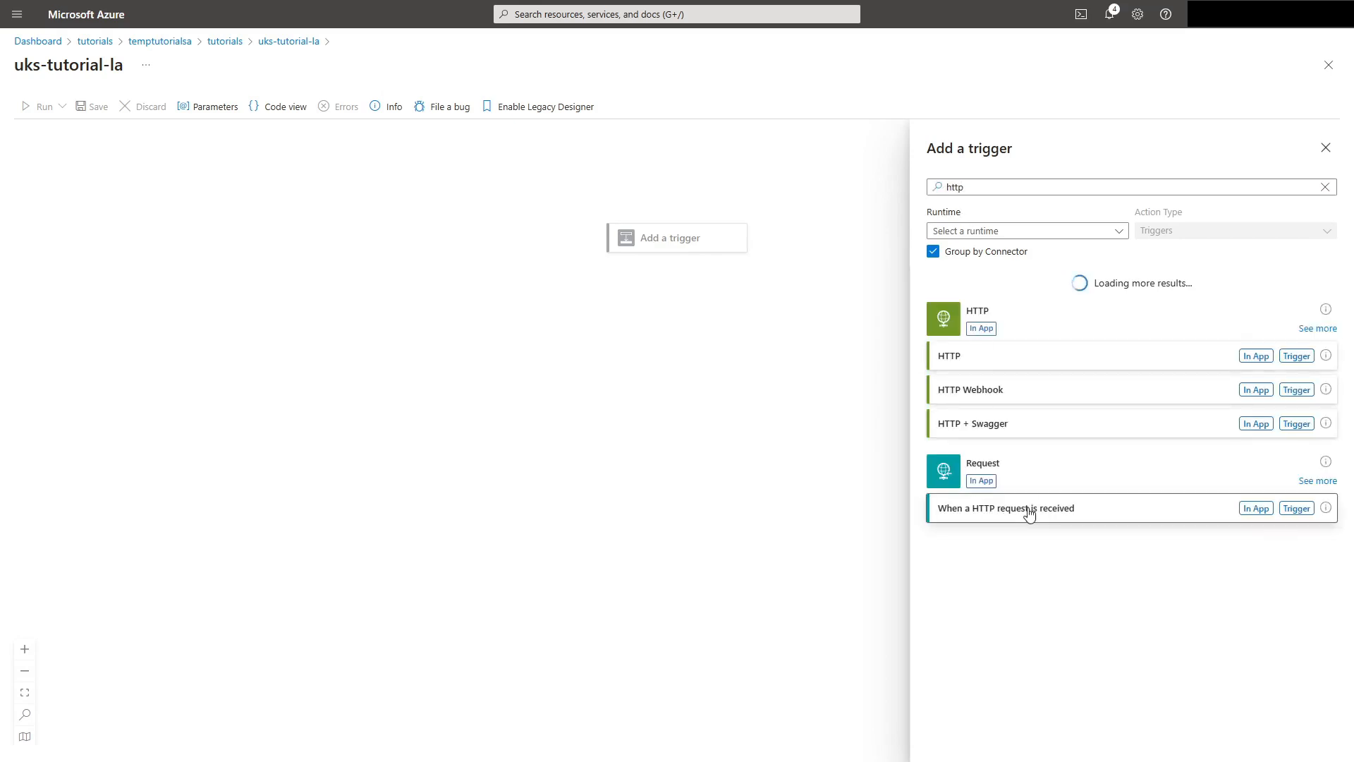
{"action": "left_click", "coordinate": [790, 373]}
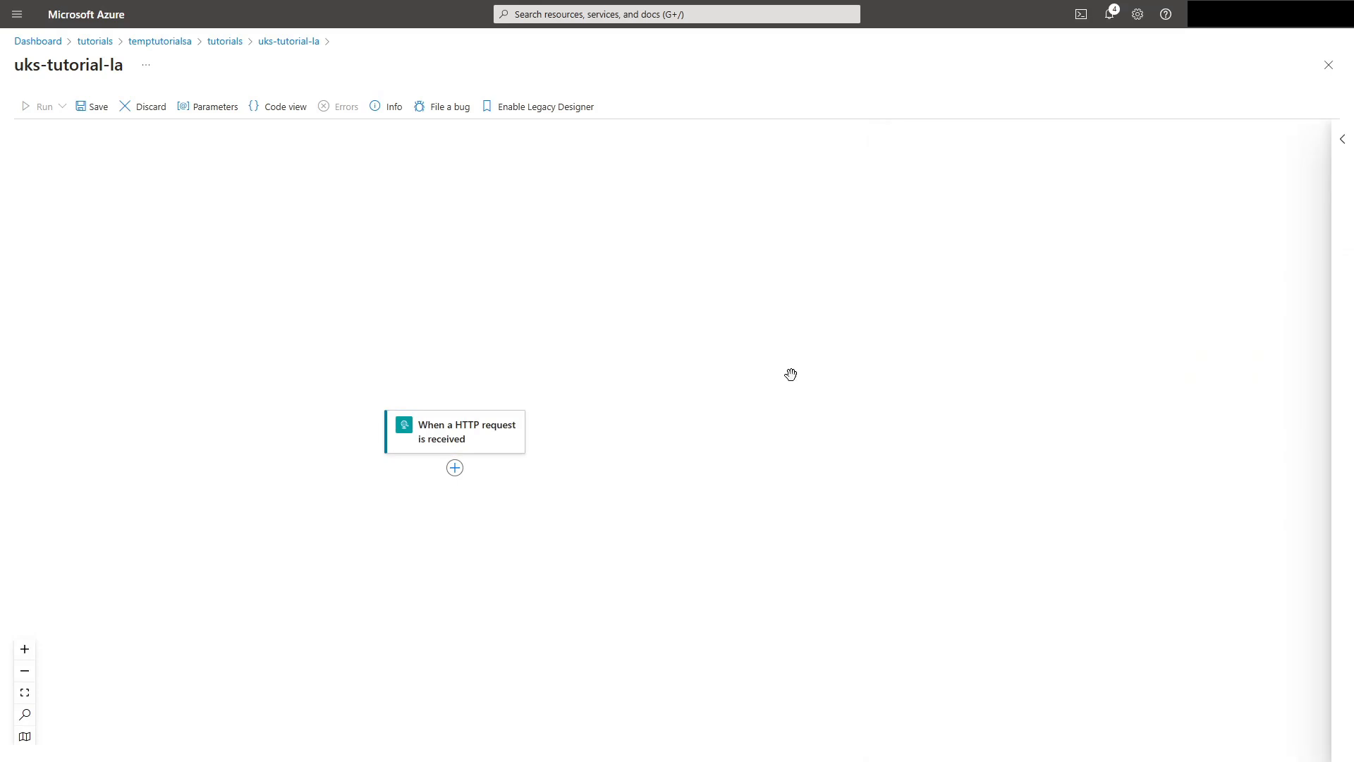
Step: Add the Azure Resource Manager action "Read a resource" after the HTTP request trigger
{"action": "left_click", "coordinate": [455, 470]}
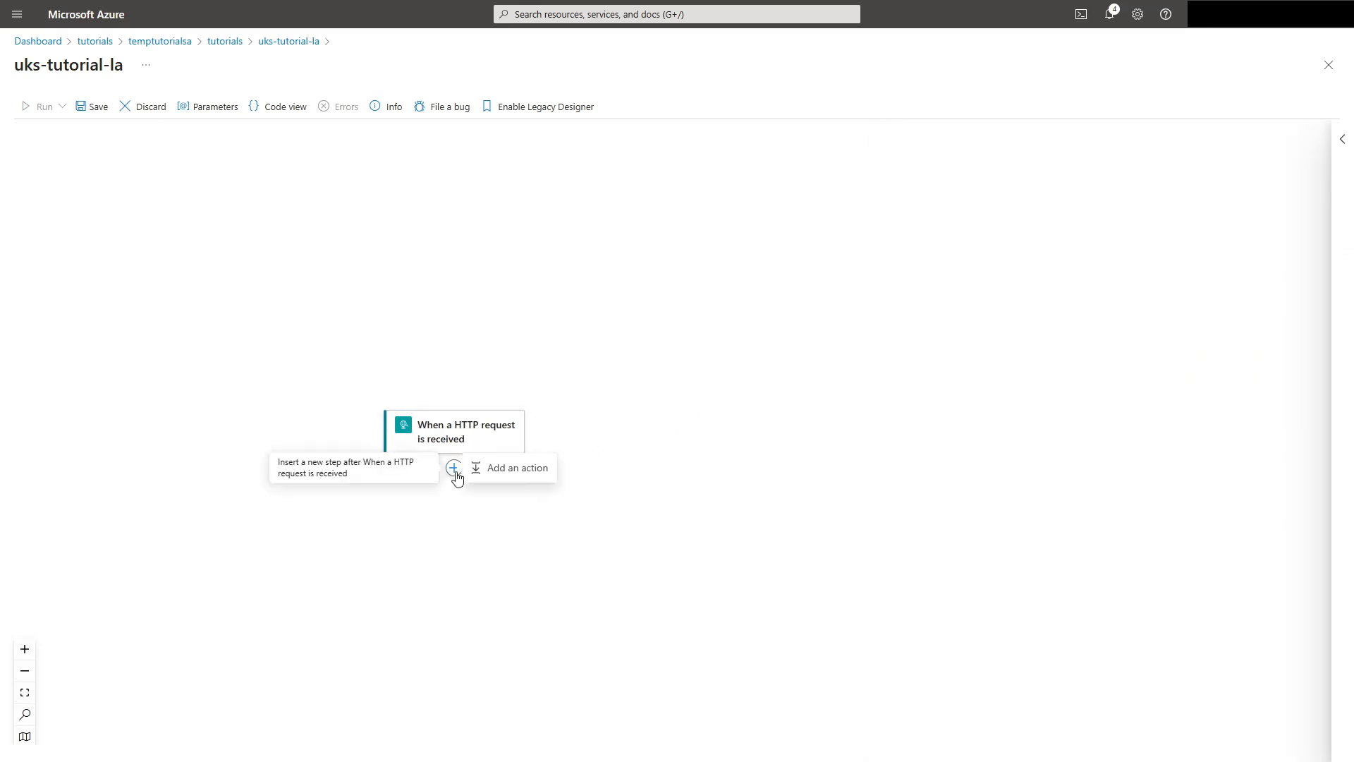
{"action": "left_click", "coordinate": [521, 469]}
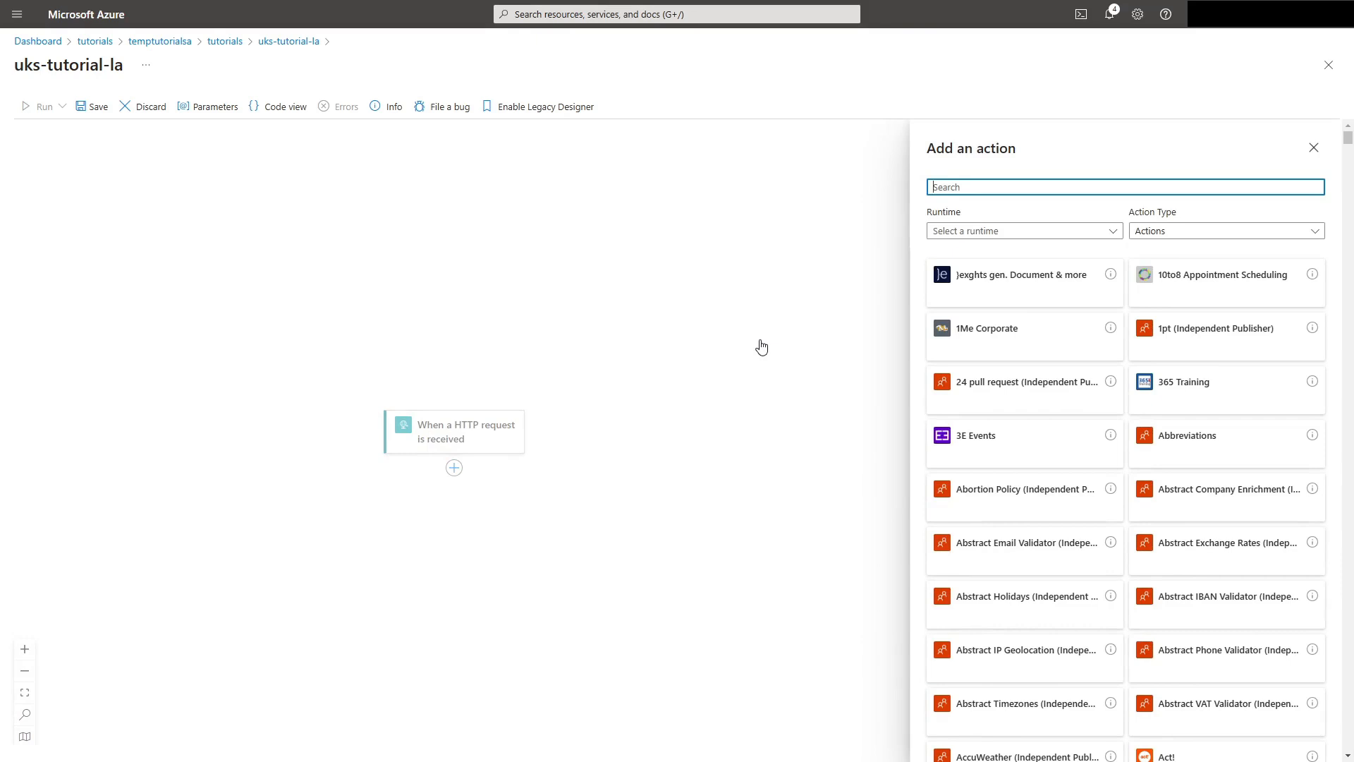
{"action": "type", "text": "resource"}
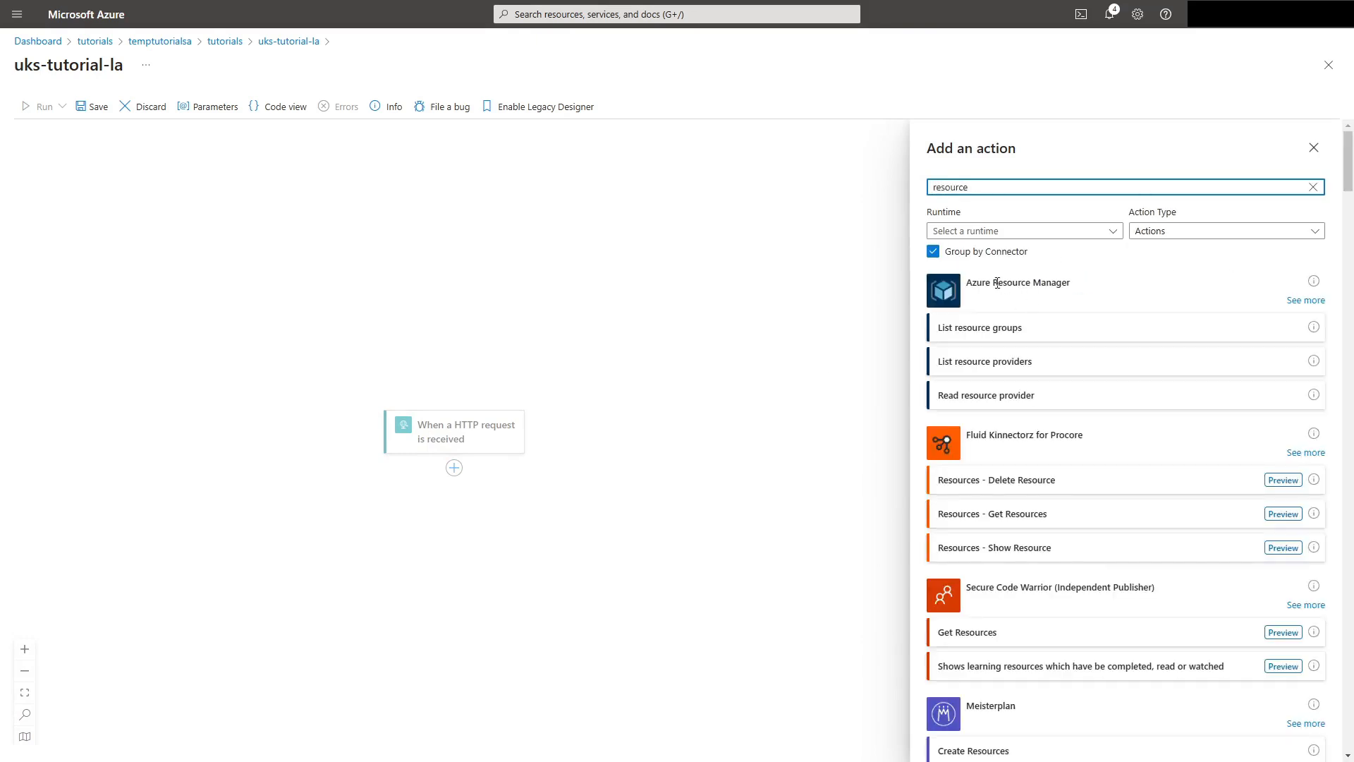
{"action": "left_click", "coordinate": [1308, 300]}
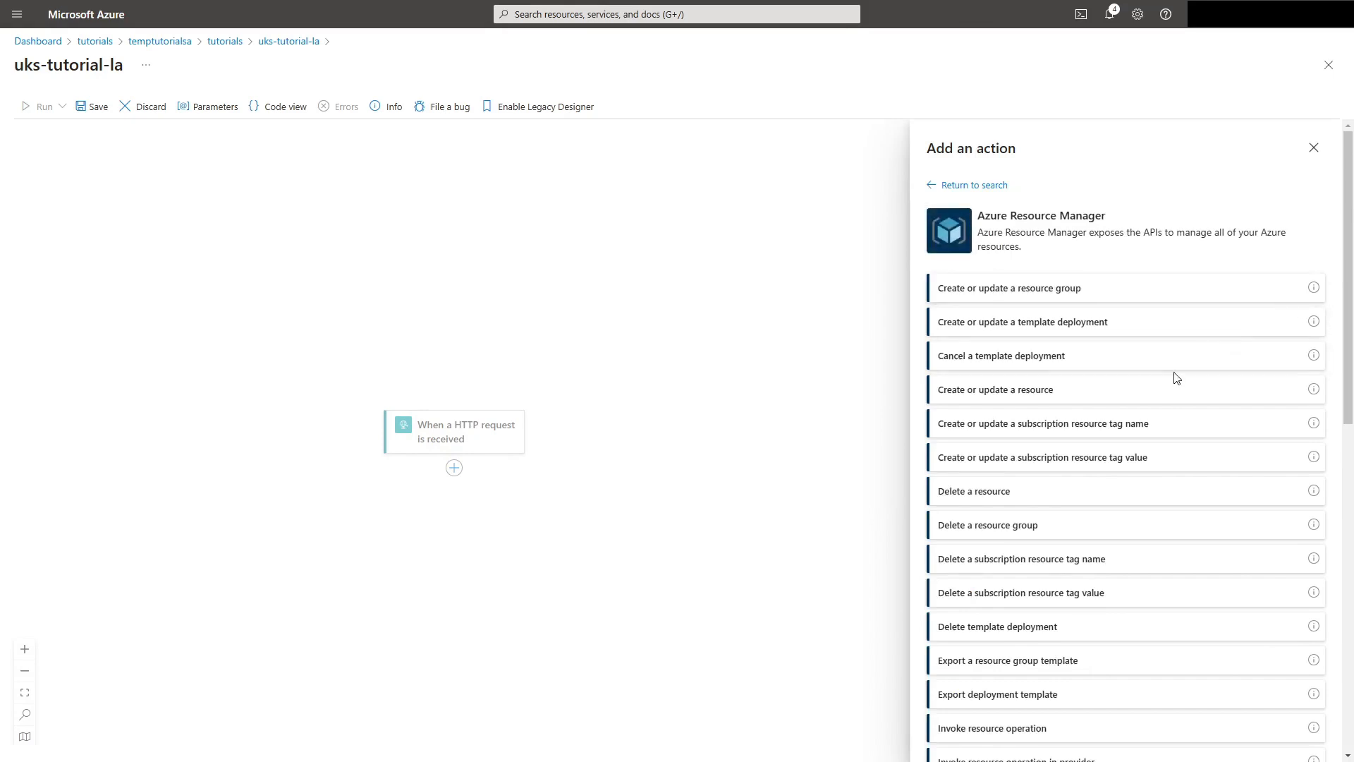
{"action": "scroll", "coordinate": [1175, 378], "scroll_direction": "down", "scroll_amount": 3}
{"action": "scroll", "coordinate": [1175, 378], "scroll_direction": "down", "scroll_amount": 6}
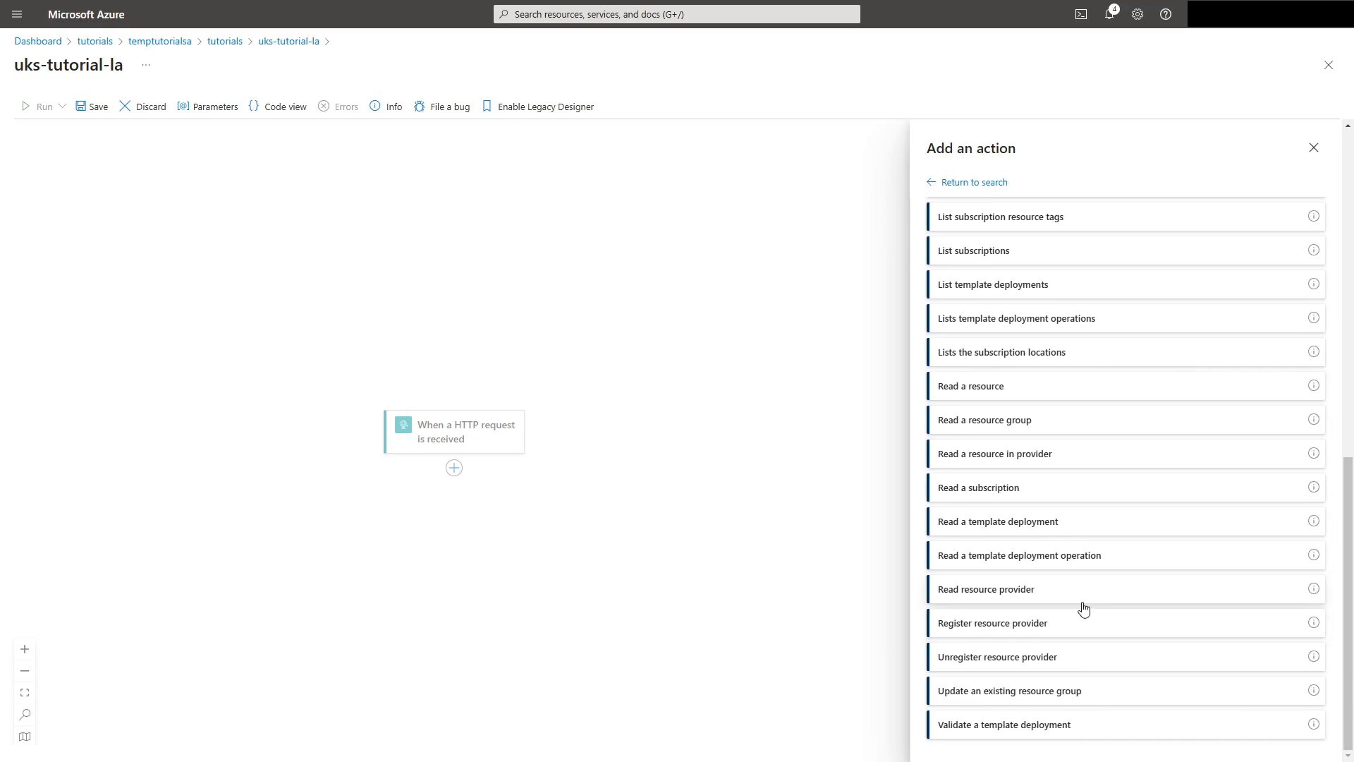
{"action": "scroll", "coordinate": [1089, 584], "scroll_direction": "up", "scroll_amount": 2}
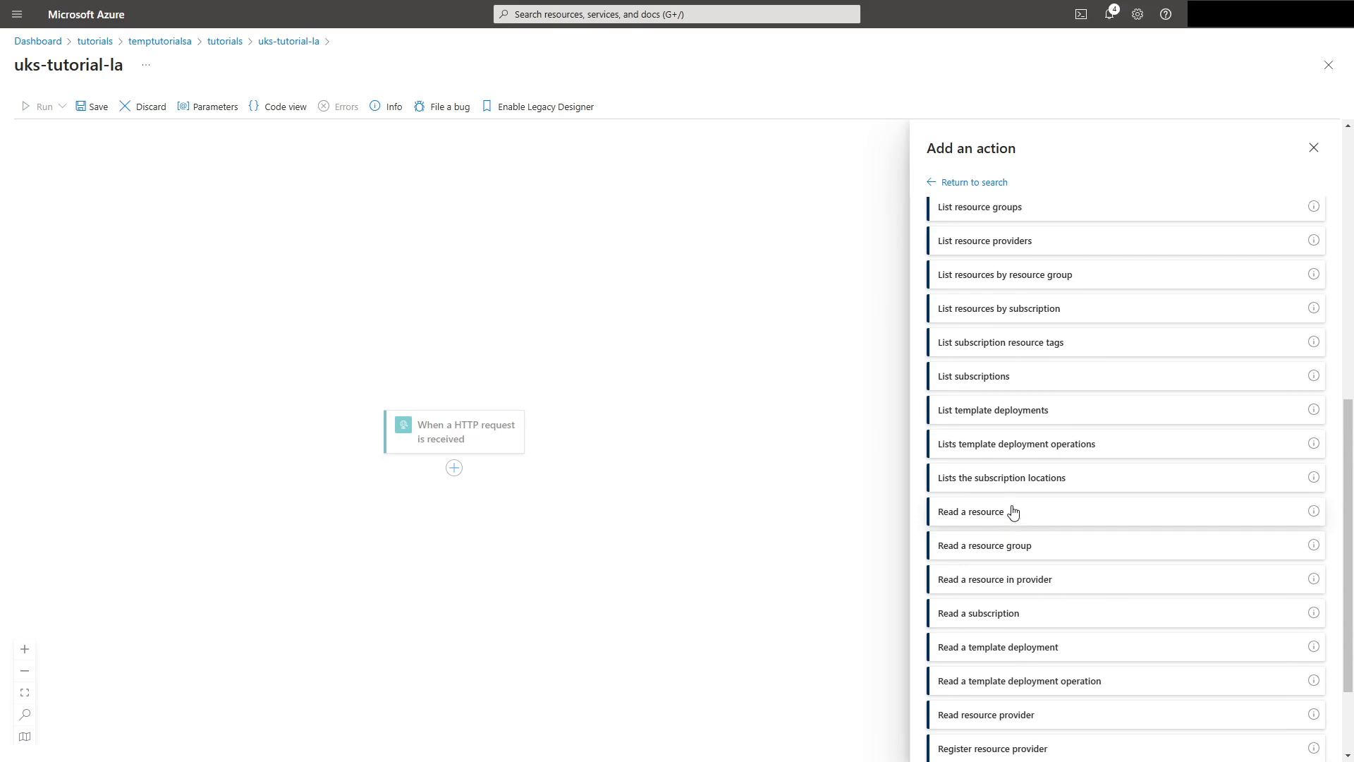
{"action": "scroll", "coordinate": [1013, 510], "scroll_direction": "up", "scroll_amount": 5}
{"action": "scroll", "coordinate": [1013, 510], "scroll_direction": "up", "scroll_amount": 3}
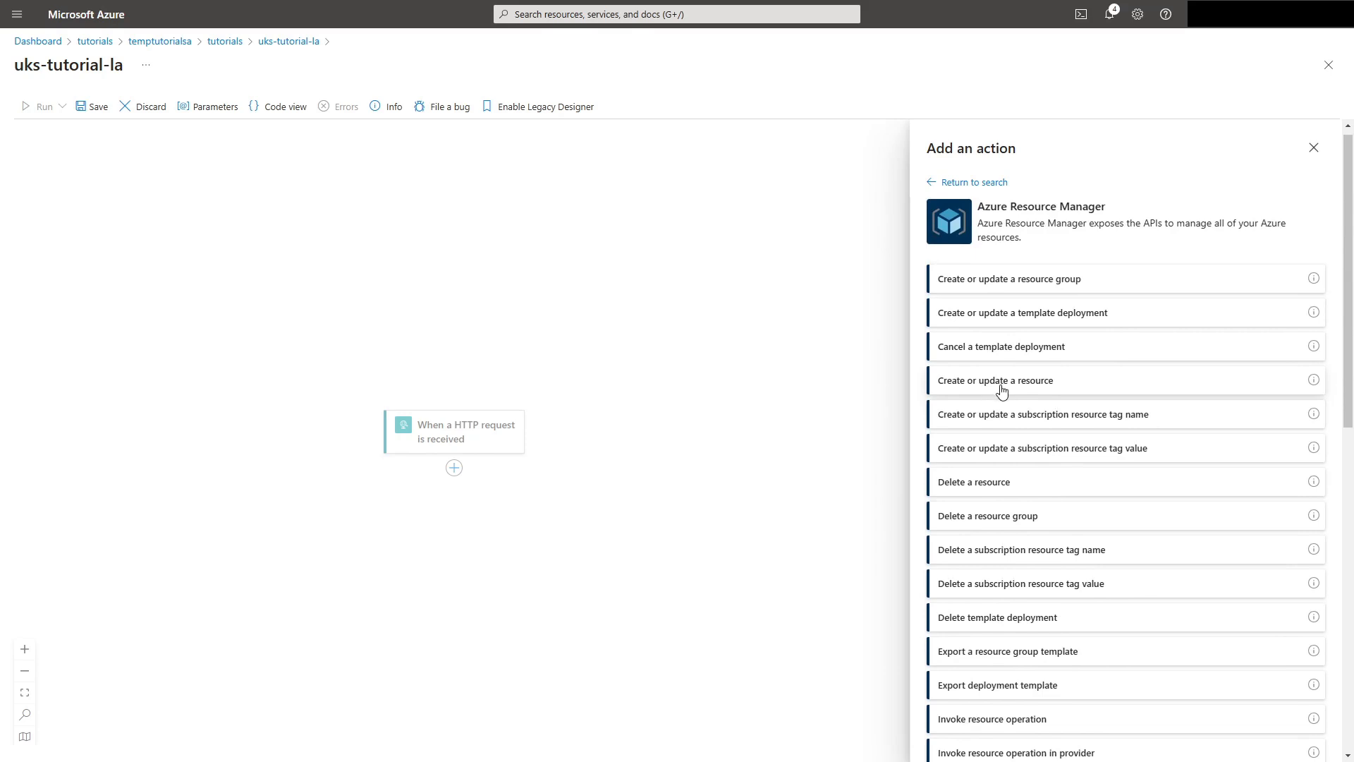
{"action": "scroll", "coordinate": [1002, 391], "scroll_direction": "down", "scroll_amount": 10}
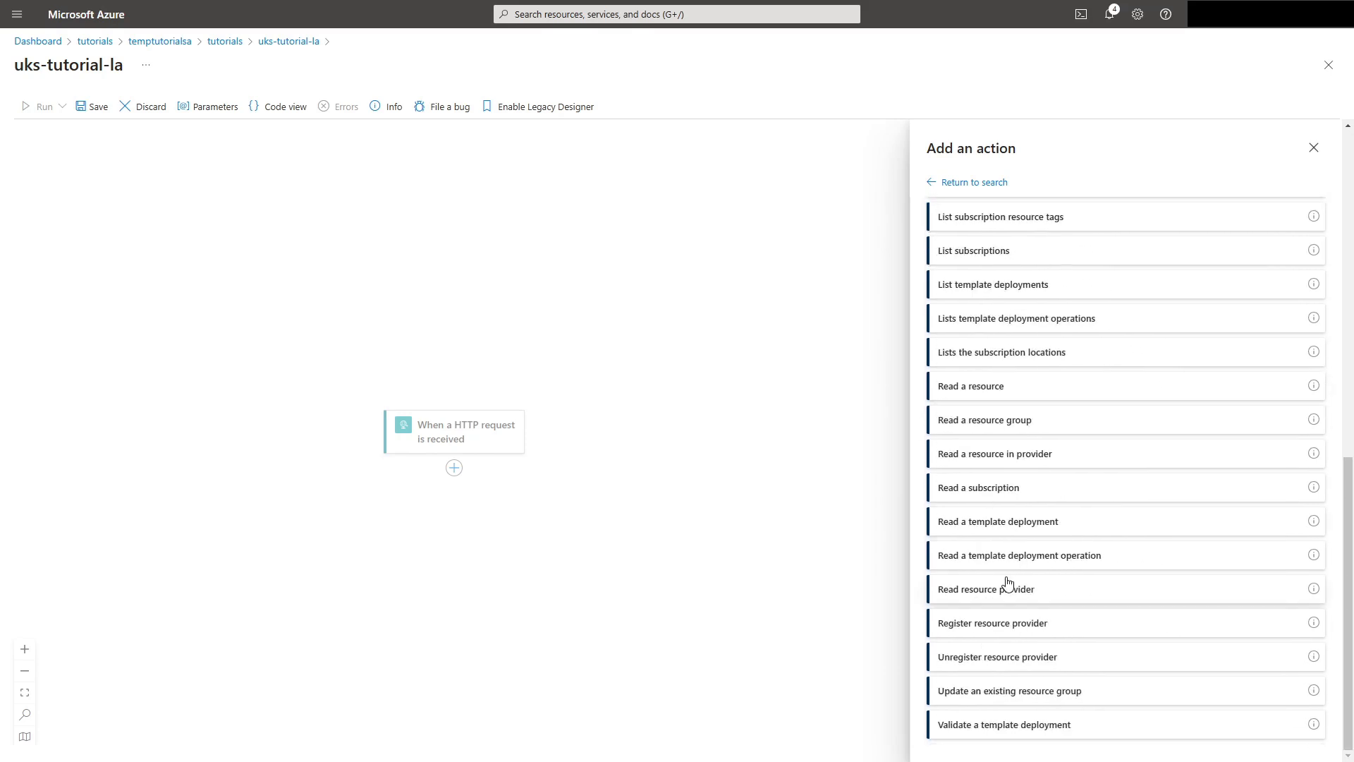
{"action": "left_click", "coordinate": [989, 388]}
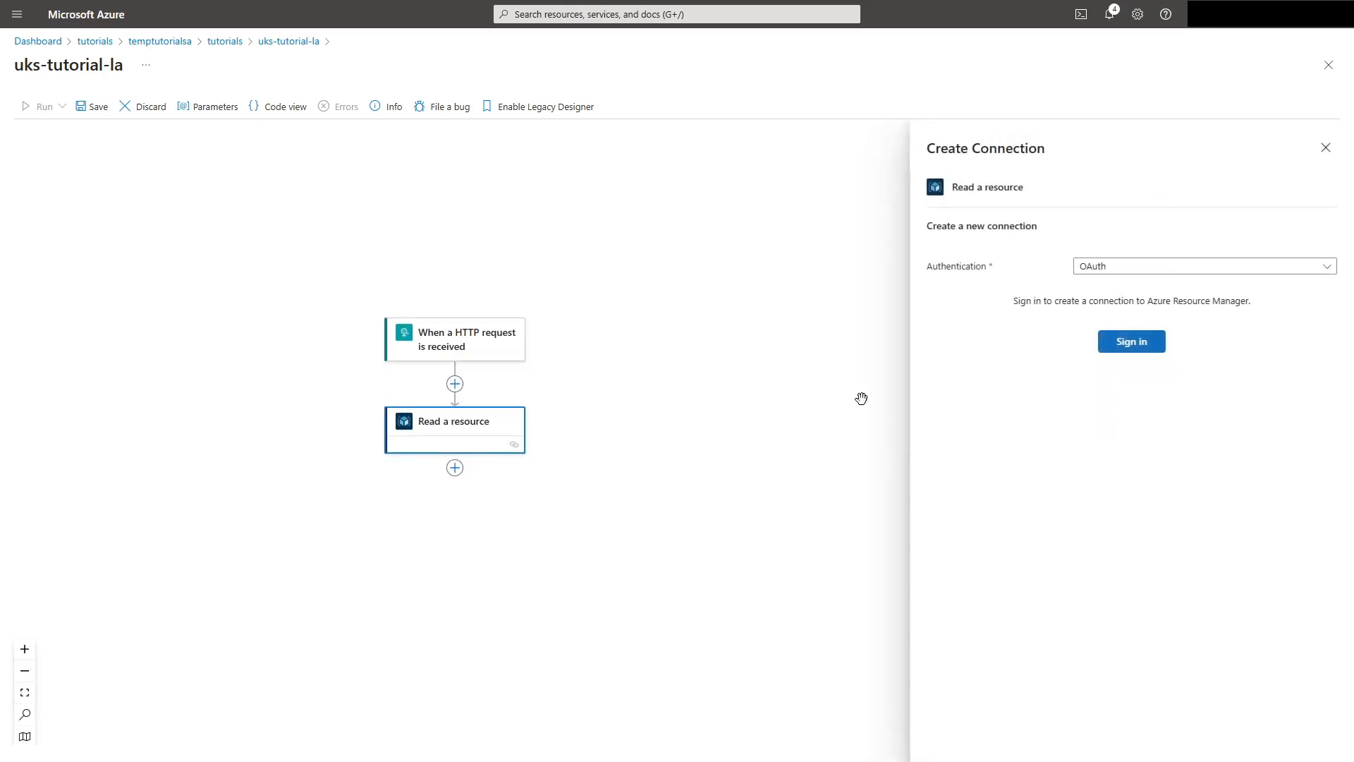
Step: Sign in to create an OAuth connection to Azure Resource Manager for the "Read a resource" action
{"action": "left_click", "coordinate": [1105, 266]}
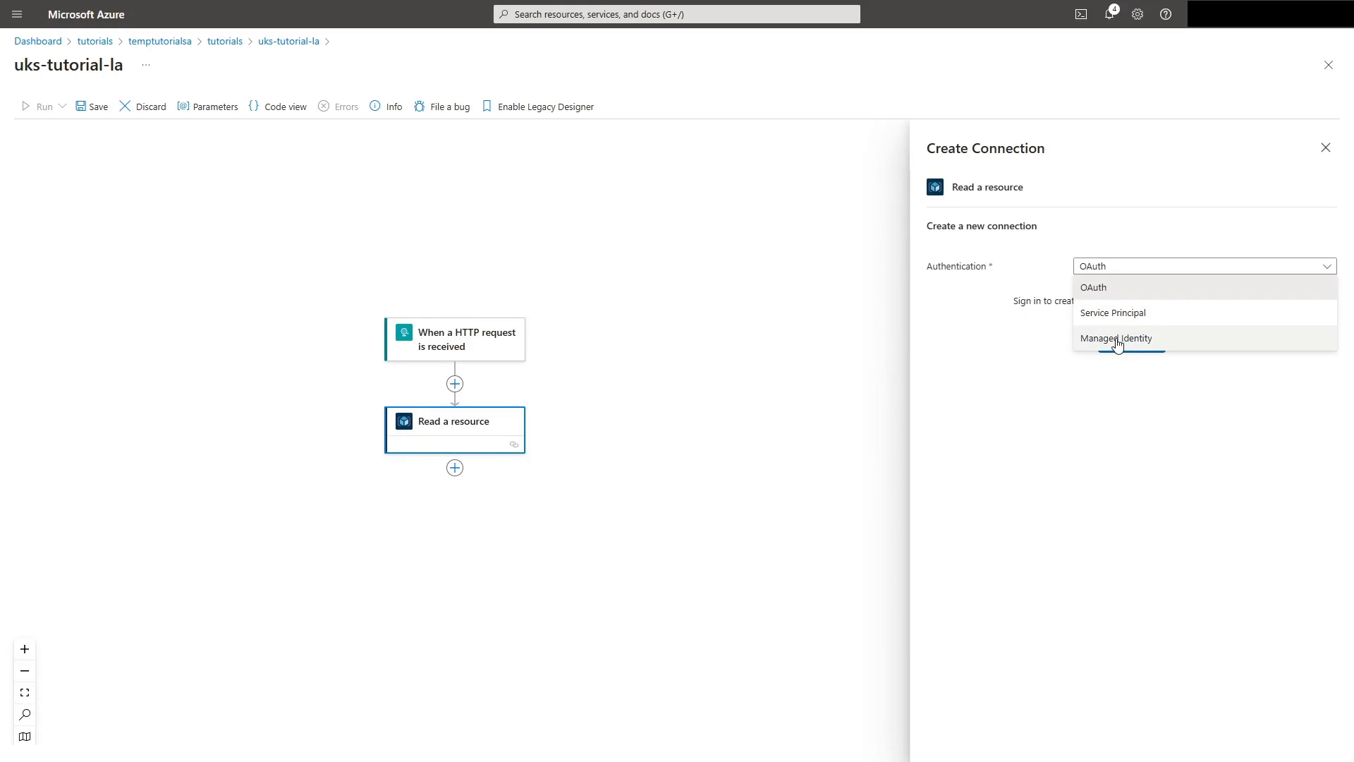
{"action": "left_click", "coordinate": [1121, 297]}
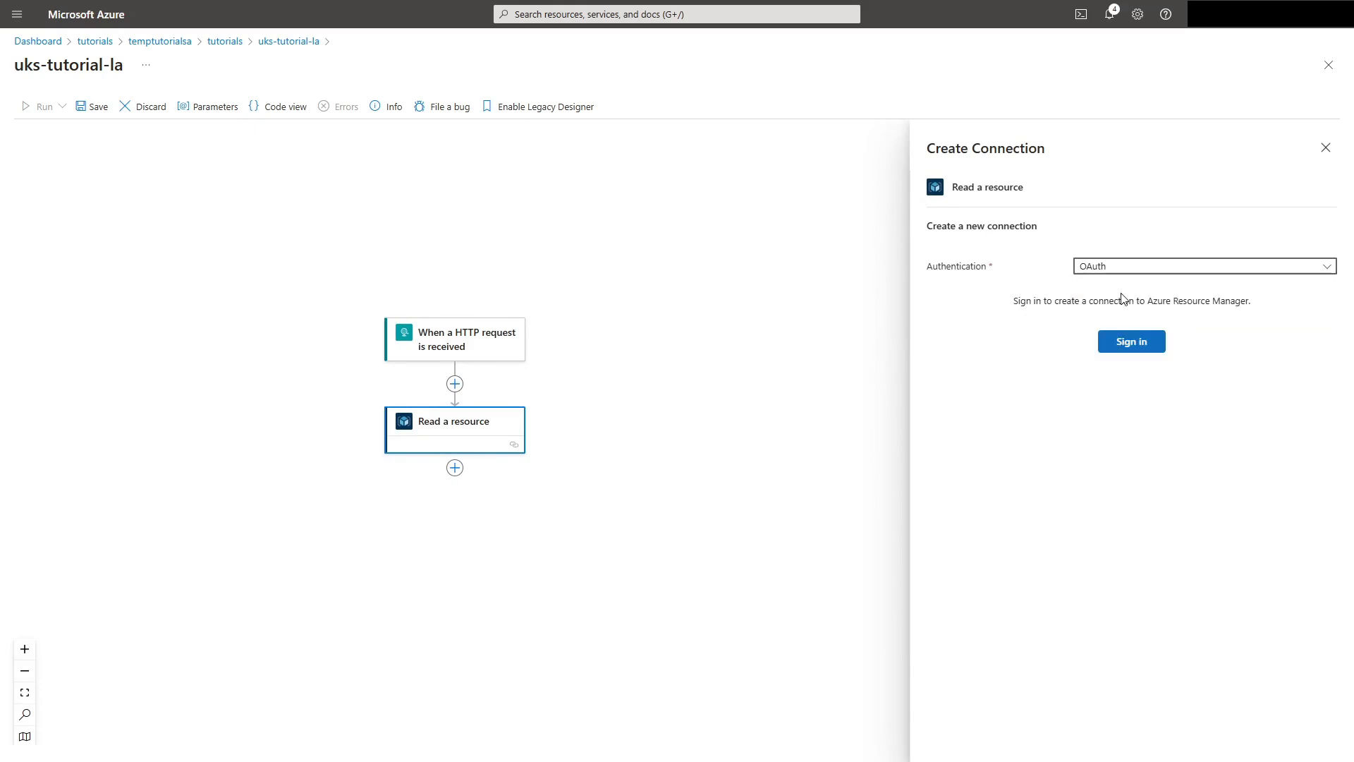
{"action": "left_click", "coordinate": [1132, 344]}
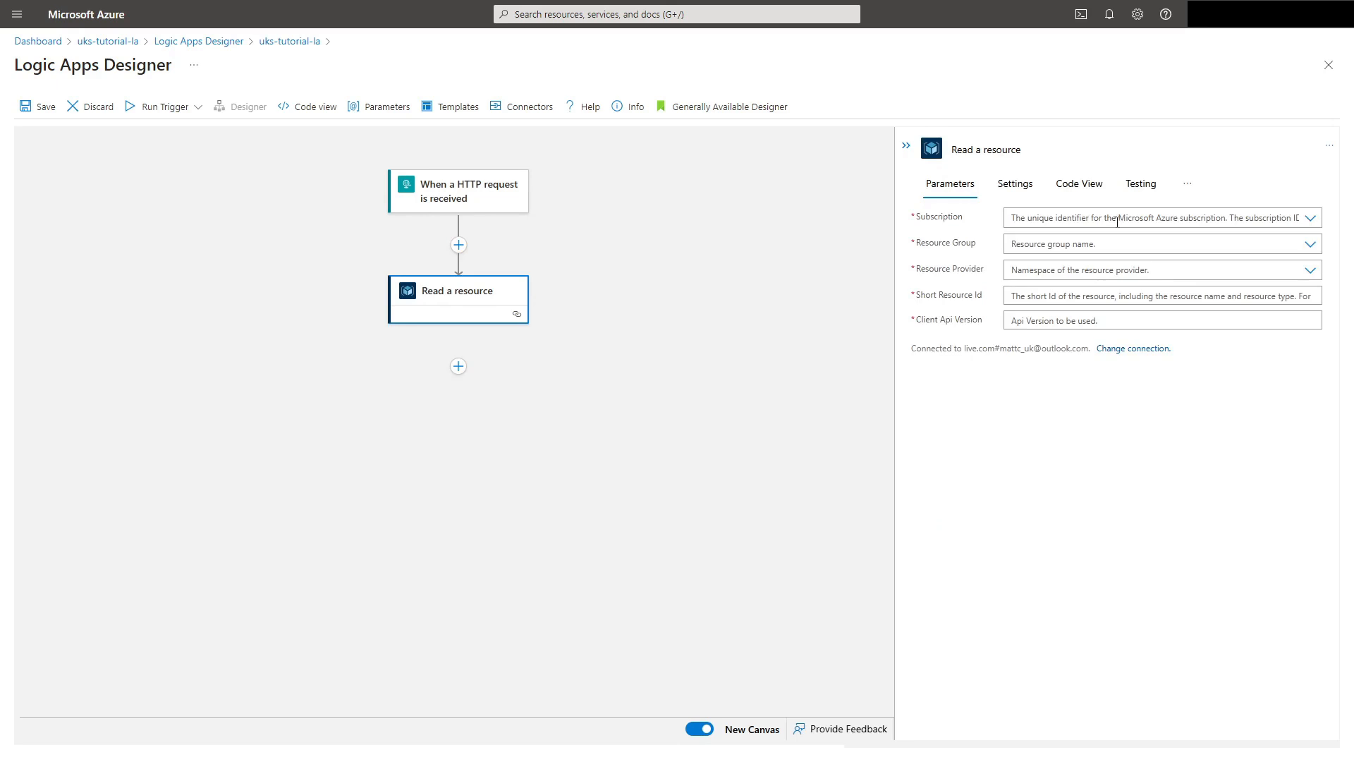
Step: Set the "Read a resource" action's subscription to Azure Subscription 101, resource group to tutorials, and resource provider to Microsoft.Storage
{"action": "left_click", "coordinate": [1117, 222]}
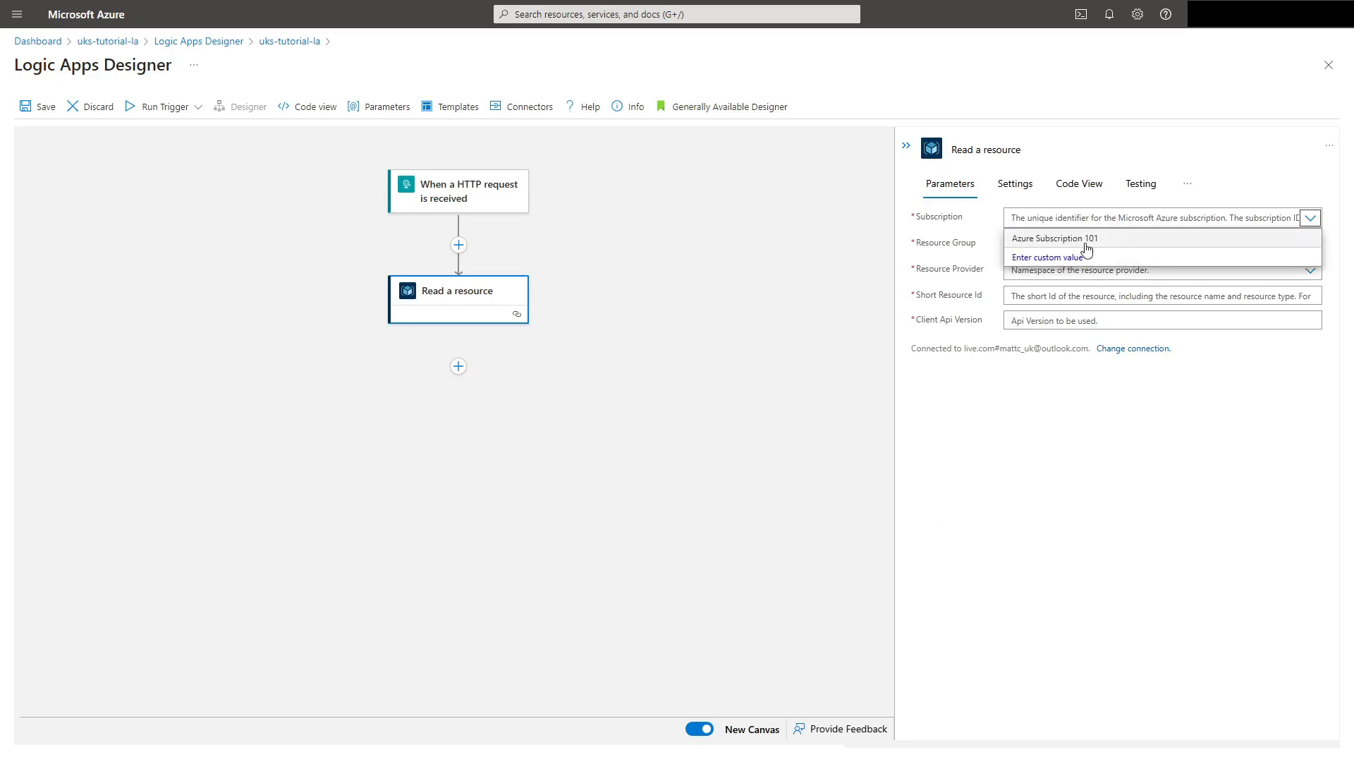
{"action": "left_click", "coordinate": [1085, 239]}
{"action": "left_click", "coordinate": [1081, 243]}
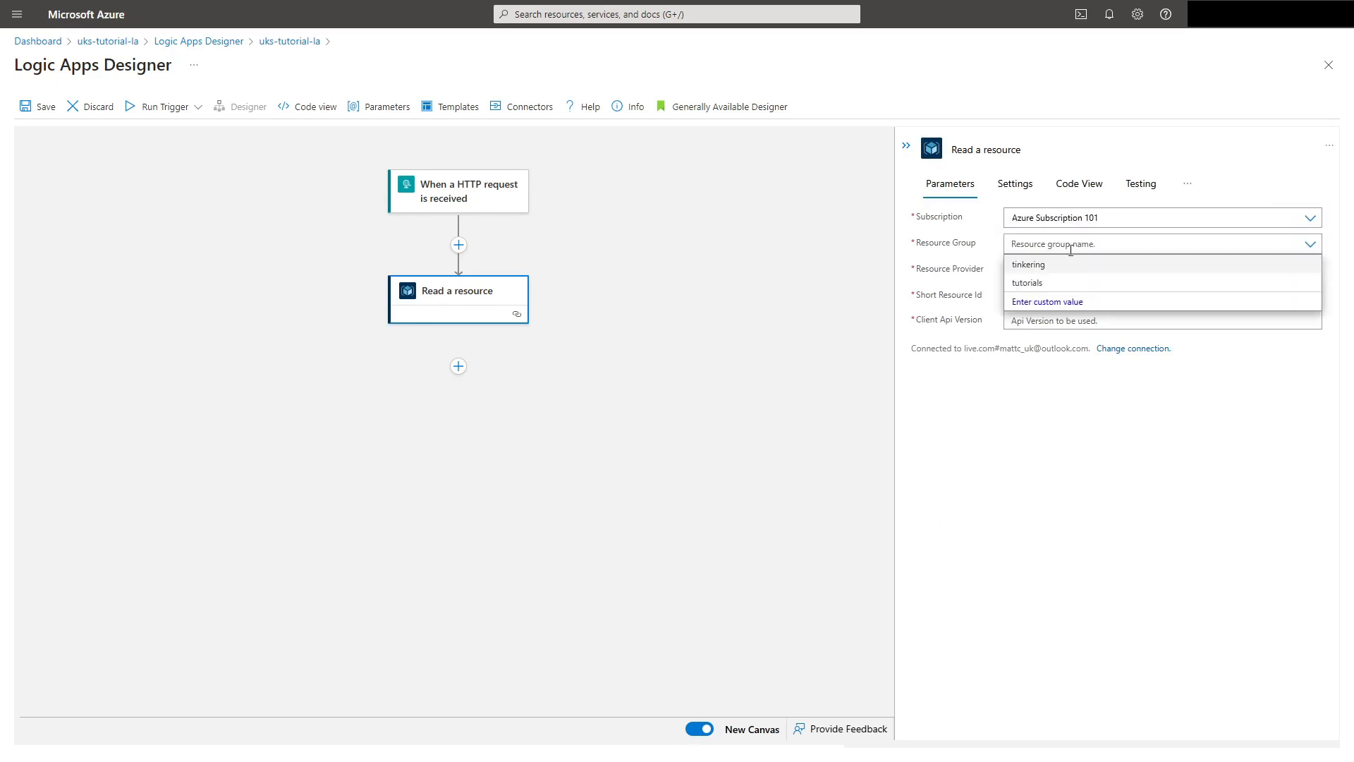
{"action": "left_click", "coordinate": [1041, 289]}
{"action": "left_click", "coordinate": [1061, 270]}
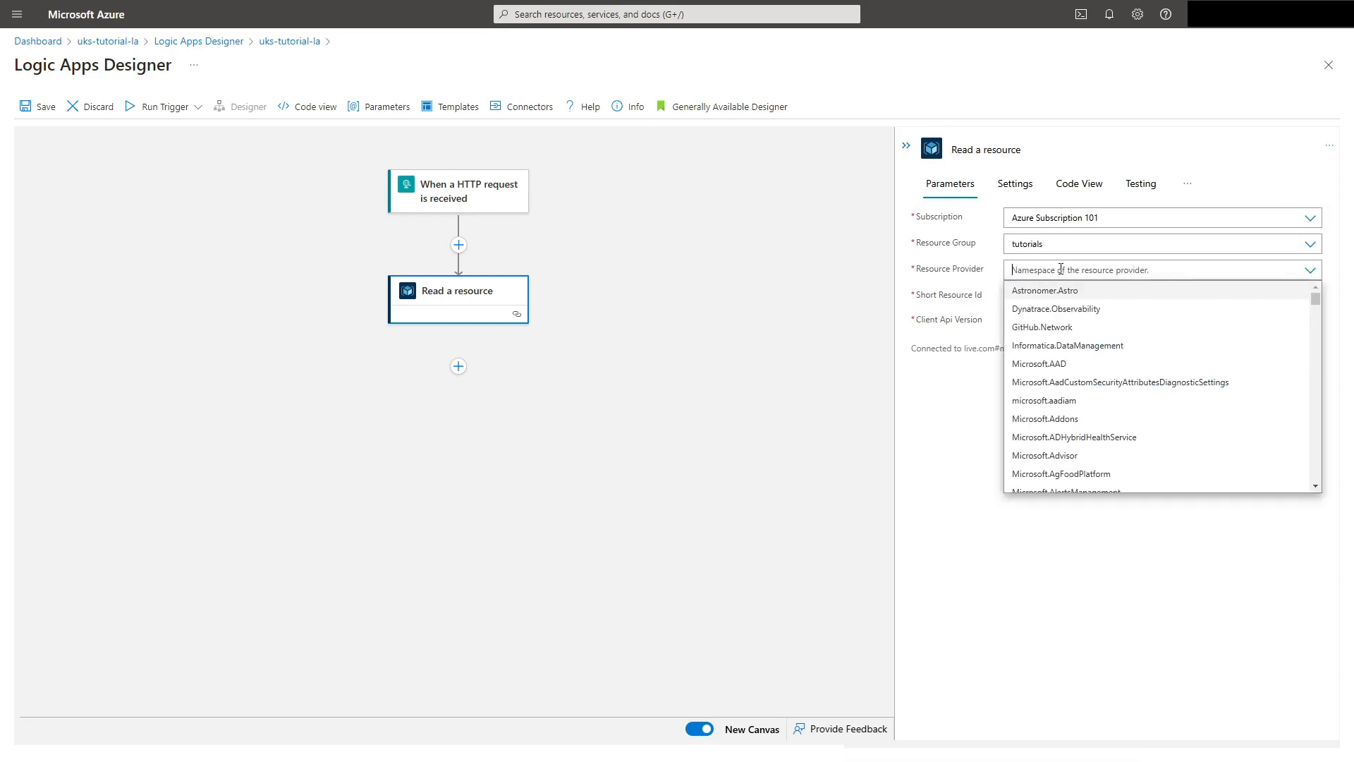
{"action": "type", "text": "stora"}
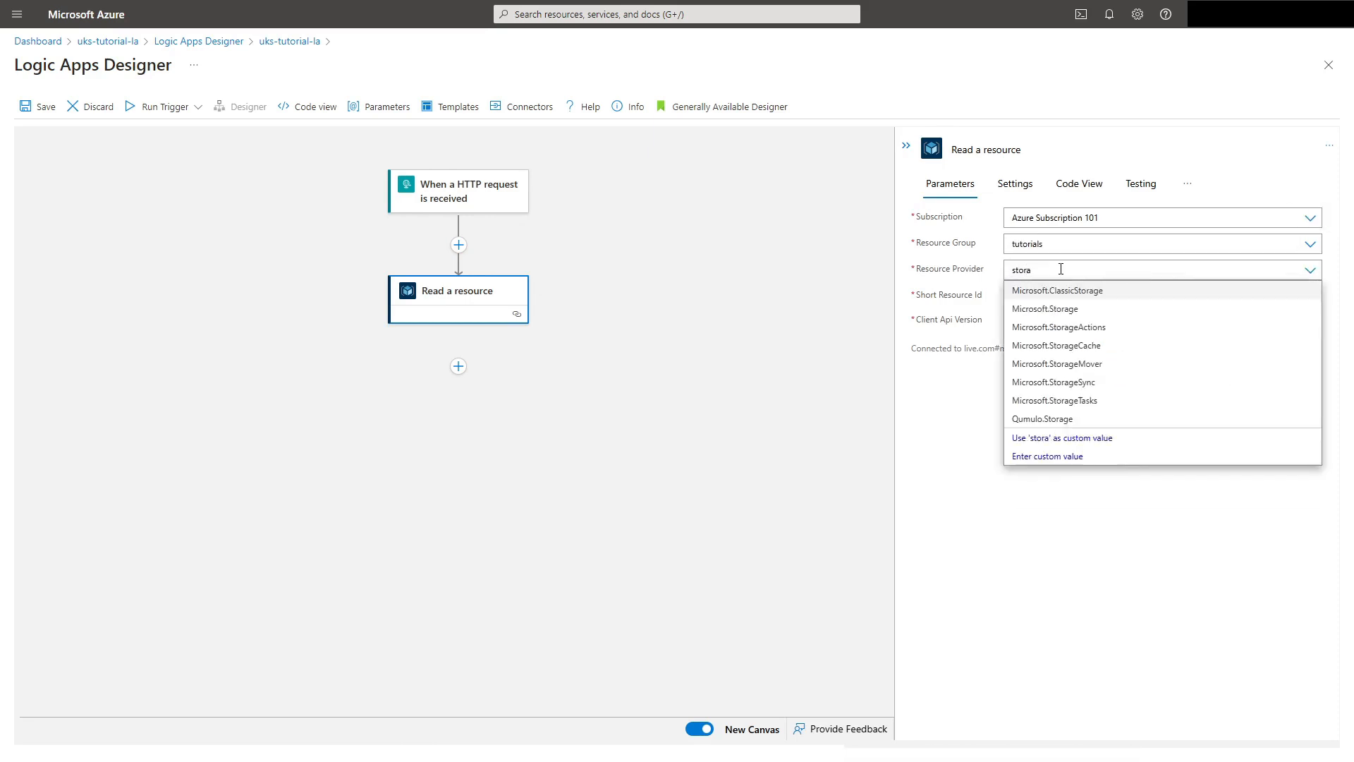
{"action": "left_click", "coordinate": [1065, 310]}
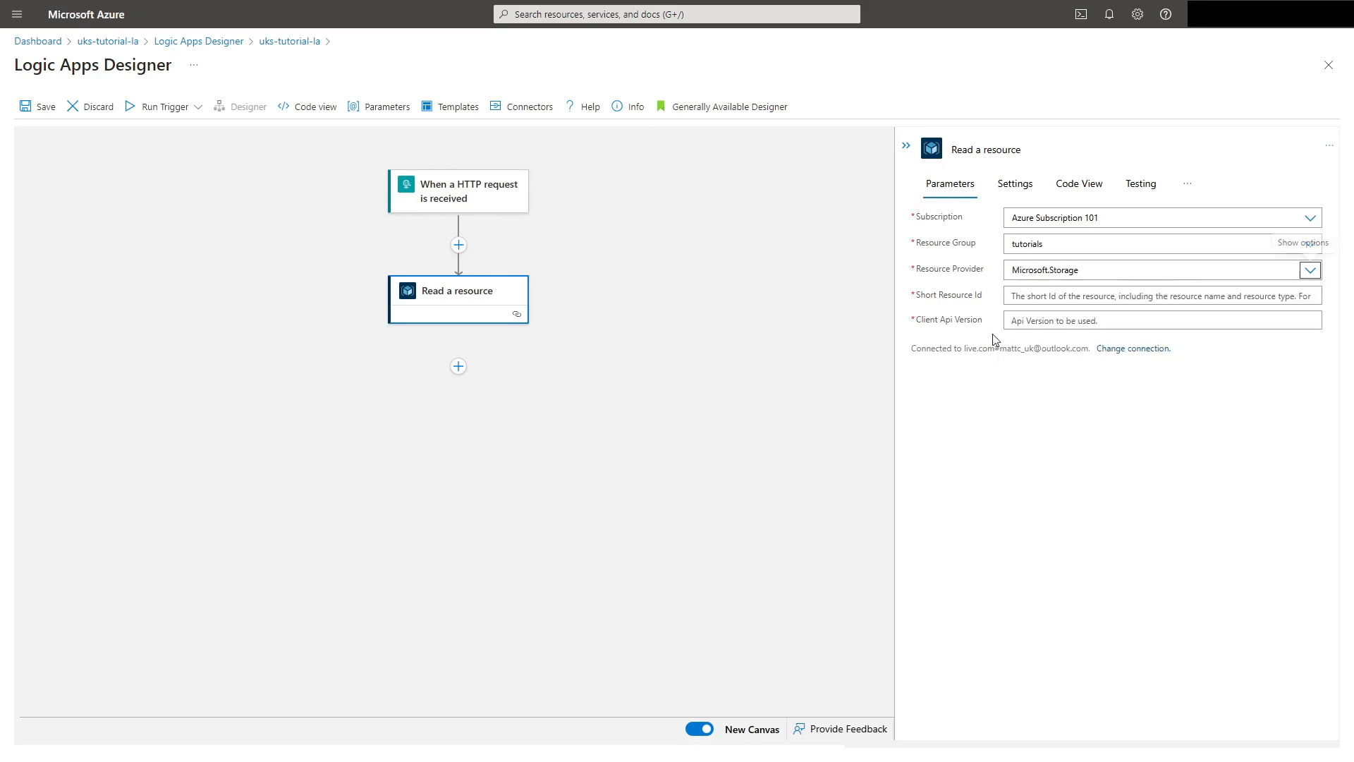
{"action": "left_click", "coordinate": [1032, 297]}
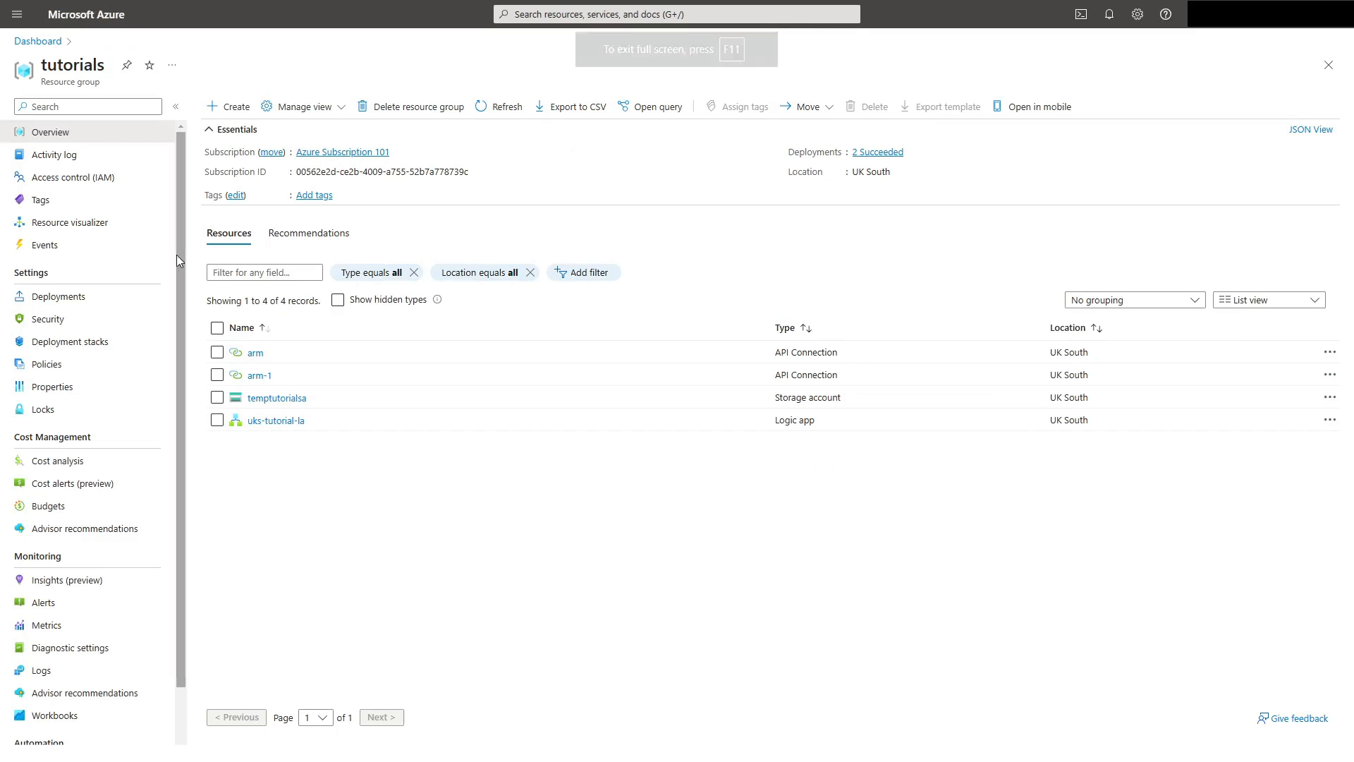
Step: In Resource Explorer, find temptutorialsa under Azure Subscription 101's tutorials resource group and copy "storageAccounts/temptutorialsa" from its id
{"action": "left_click", "coordinate": [14, 15]}
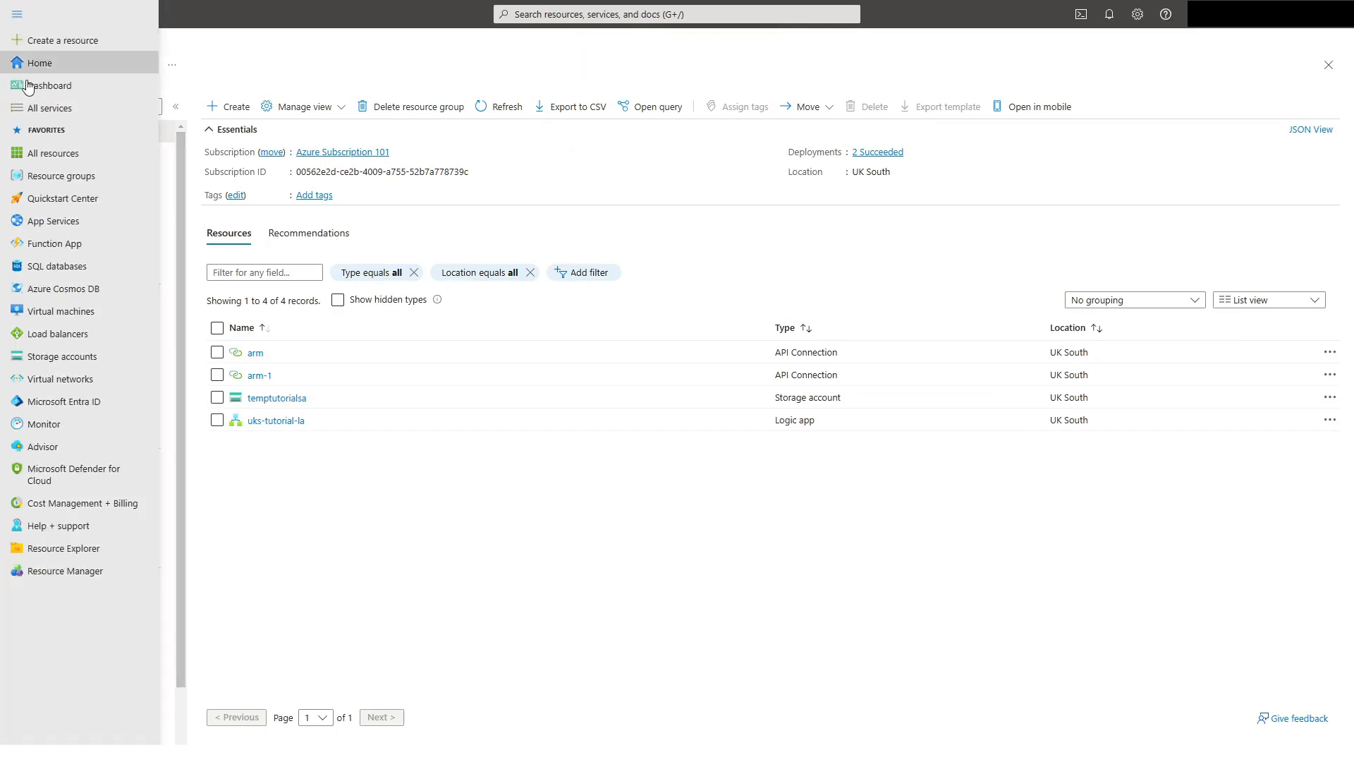
{"action": "left_click", "coordinate": [86, 556]}
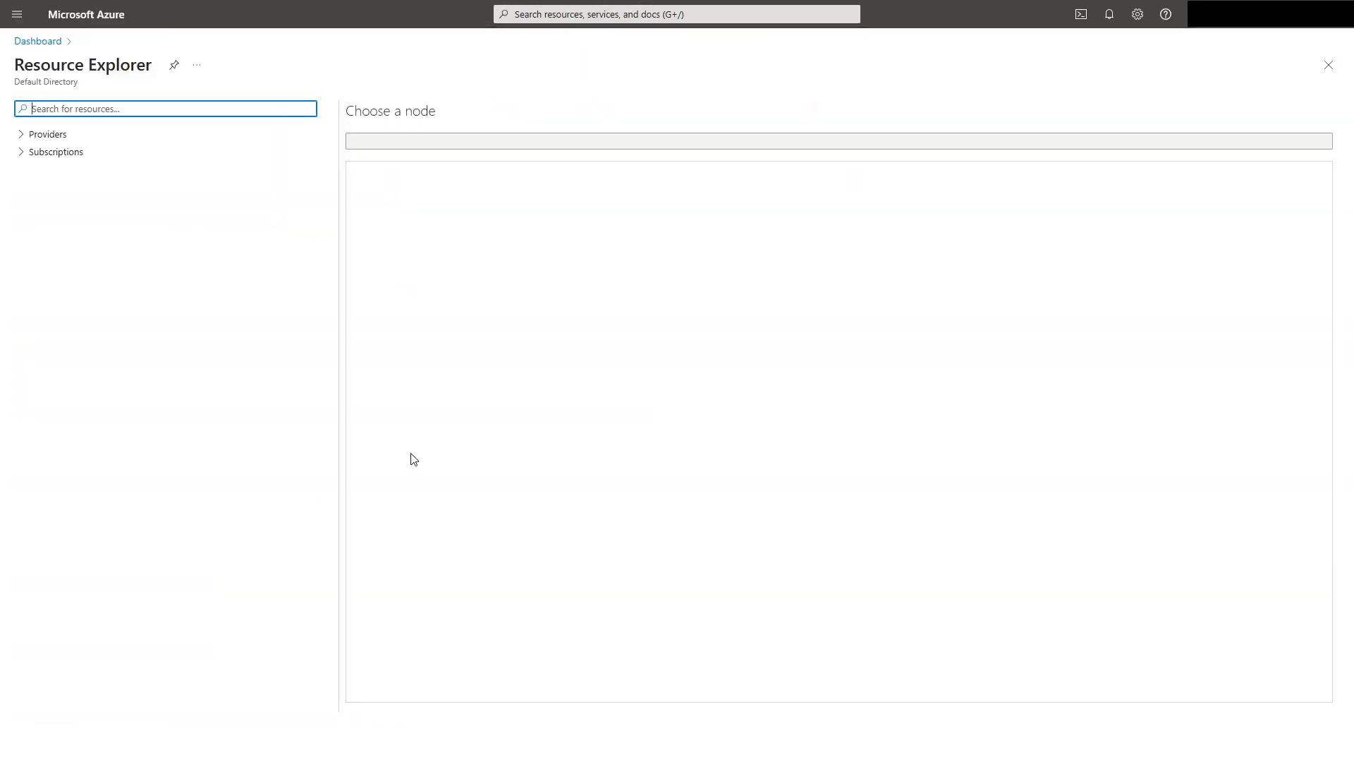
{"action": "left_click", "coordinate": [22, 154]}
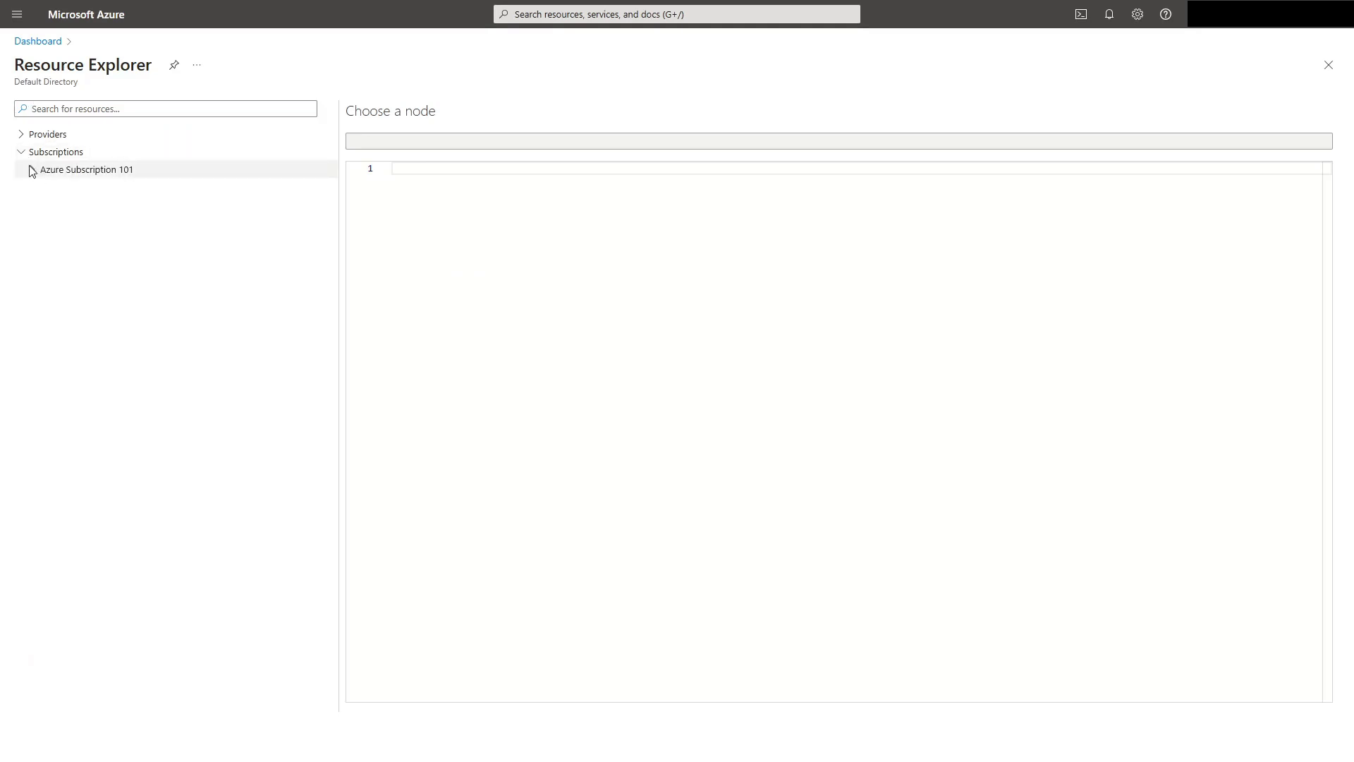
{"action": "left_click", "coordinate": [32, 170]}
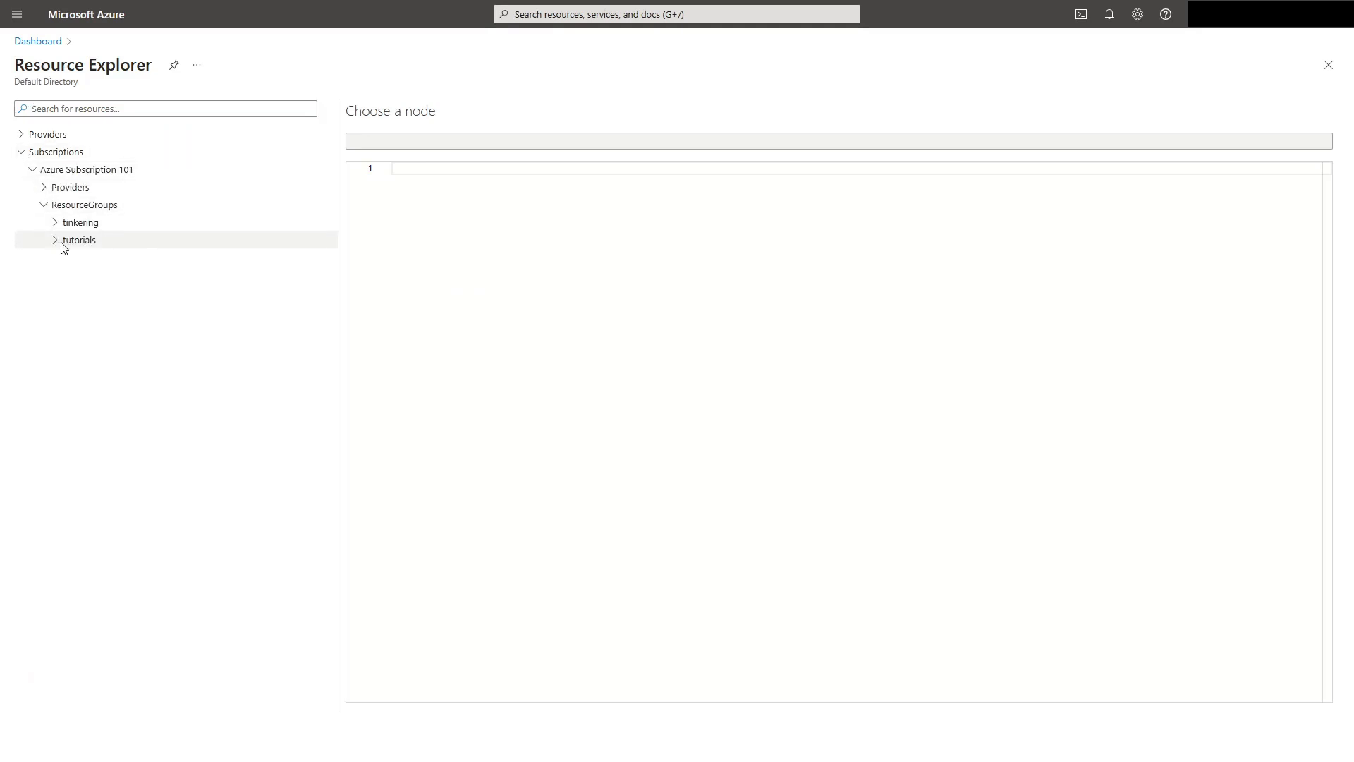
{"action": "left_click", "coordinate": [59, 240]}
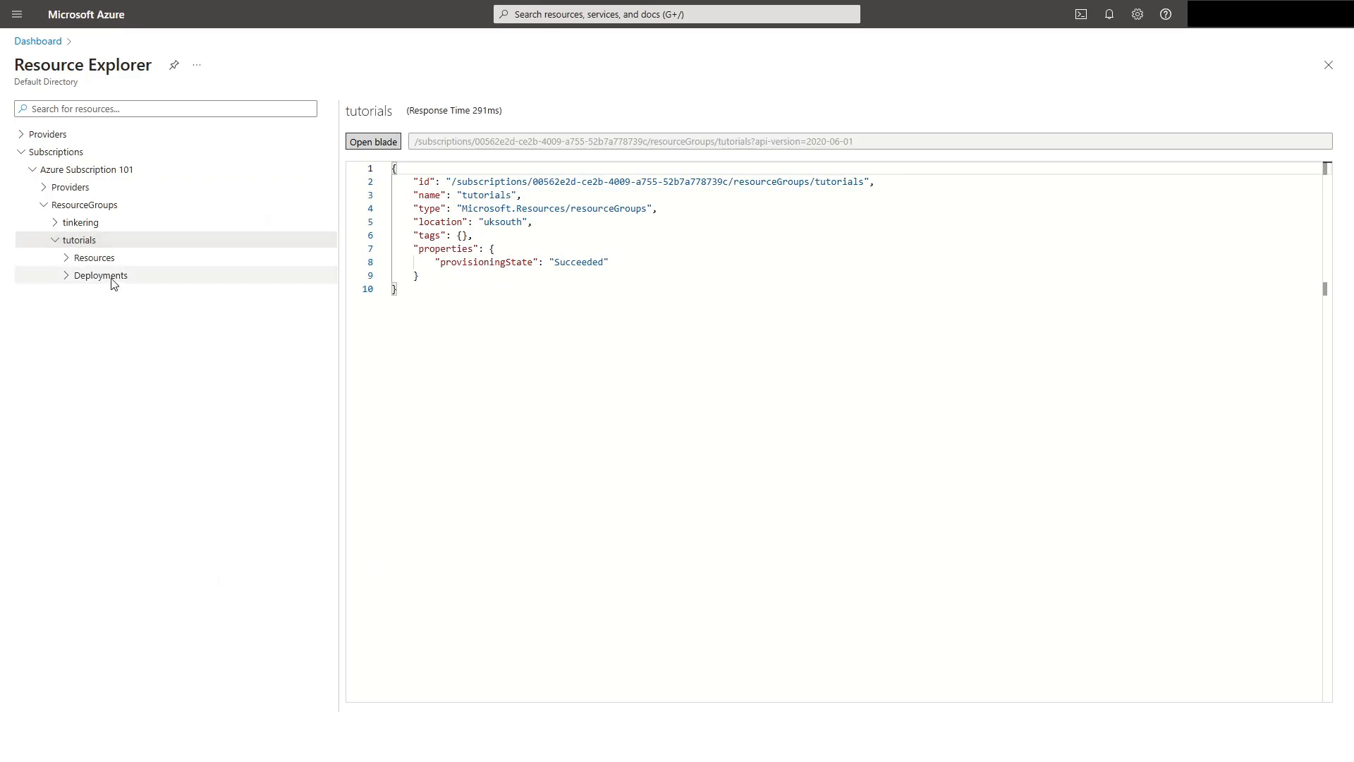
{"action": "left_click", "coordinate": [66, 258]}
{"action": "left_click", "coordinate": [162, 296]}
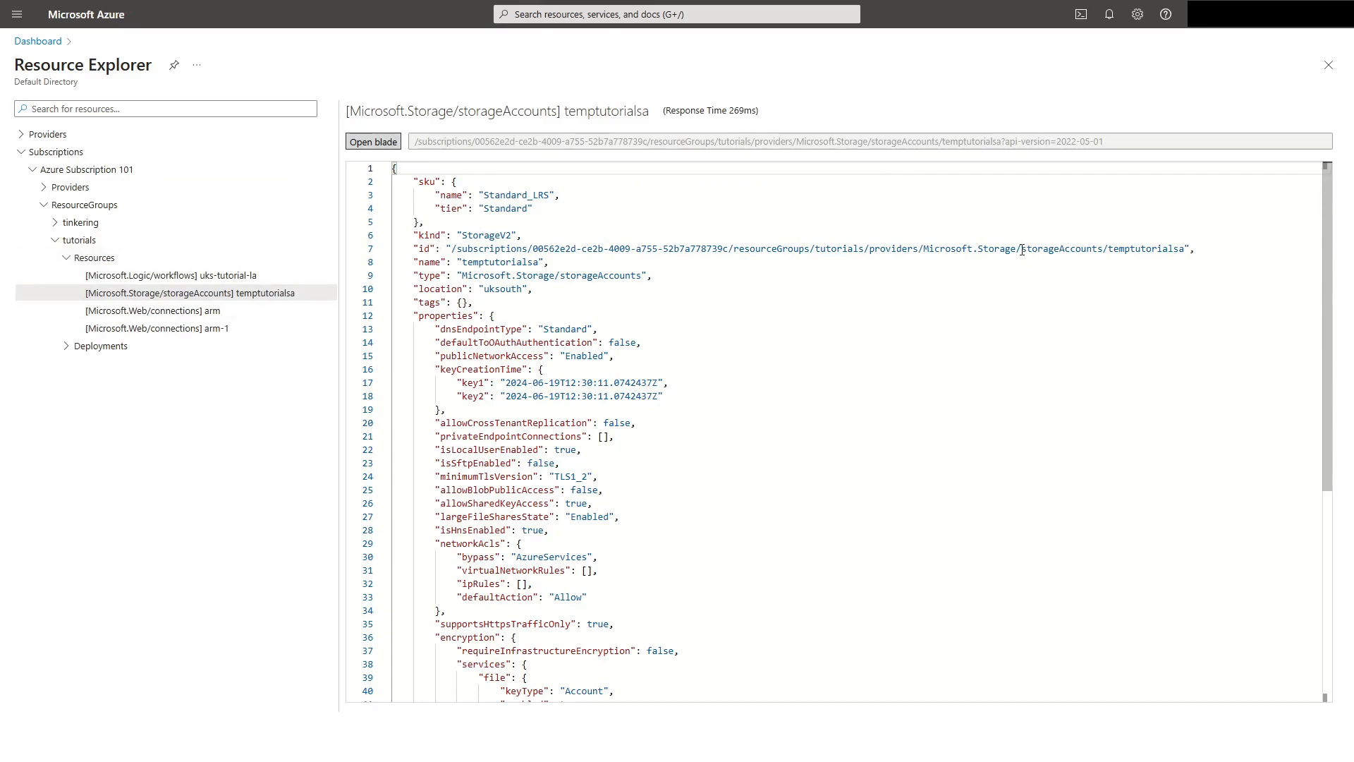
{"action": "left_click_drag", "start_coordinate": [1022, 251], "coordinate": [1185, 248]}
{"action": "key", "text": "ctrl+c"}
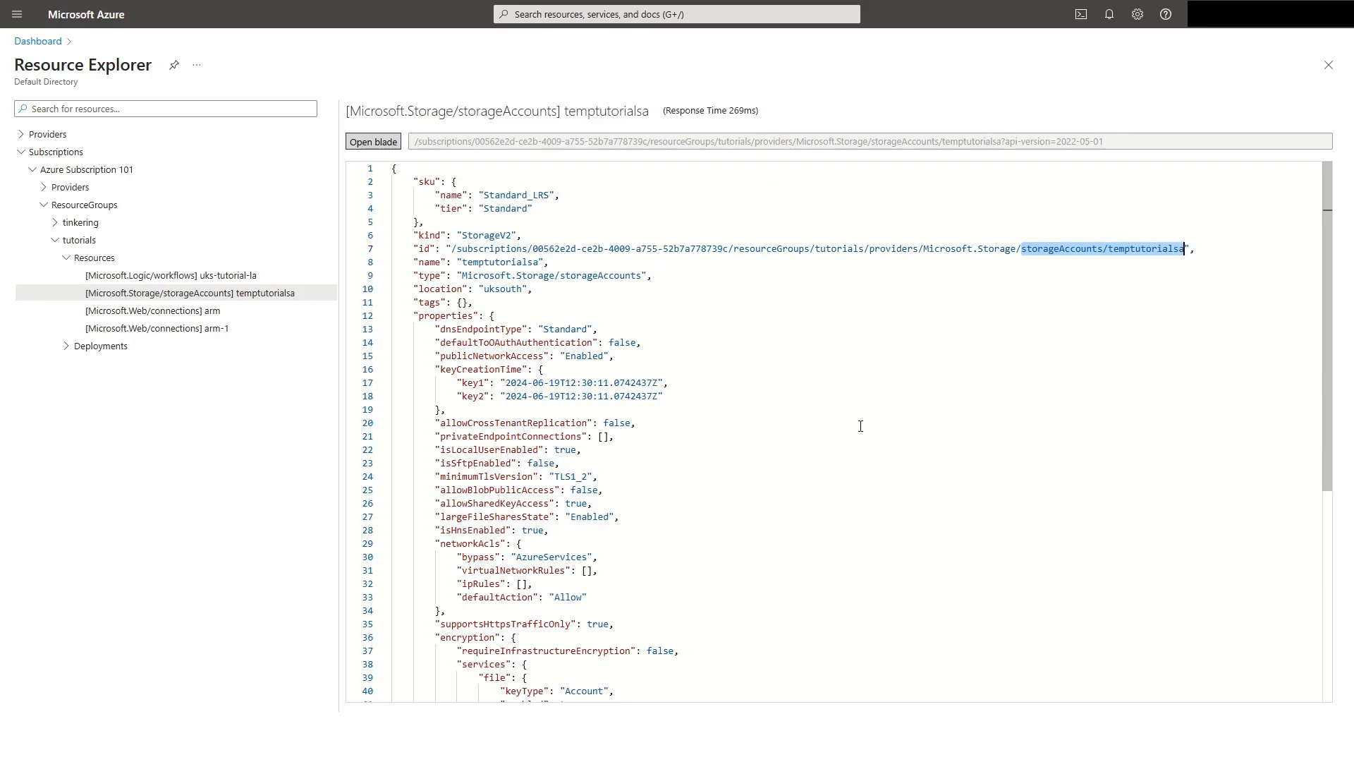
Step: Set the "Read a resource" action's short resource id to storageAccounts/temptutorialsa and client API version to 2023-01-01
{"action": "left_click", "coordinate": [799, 407]}
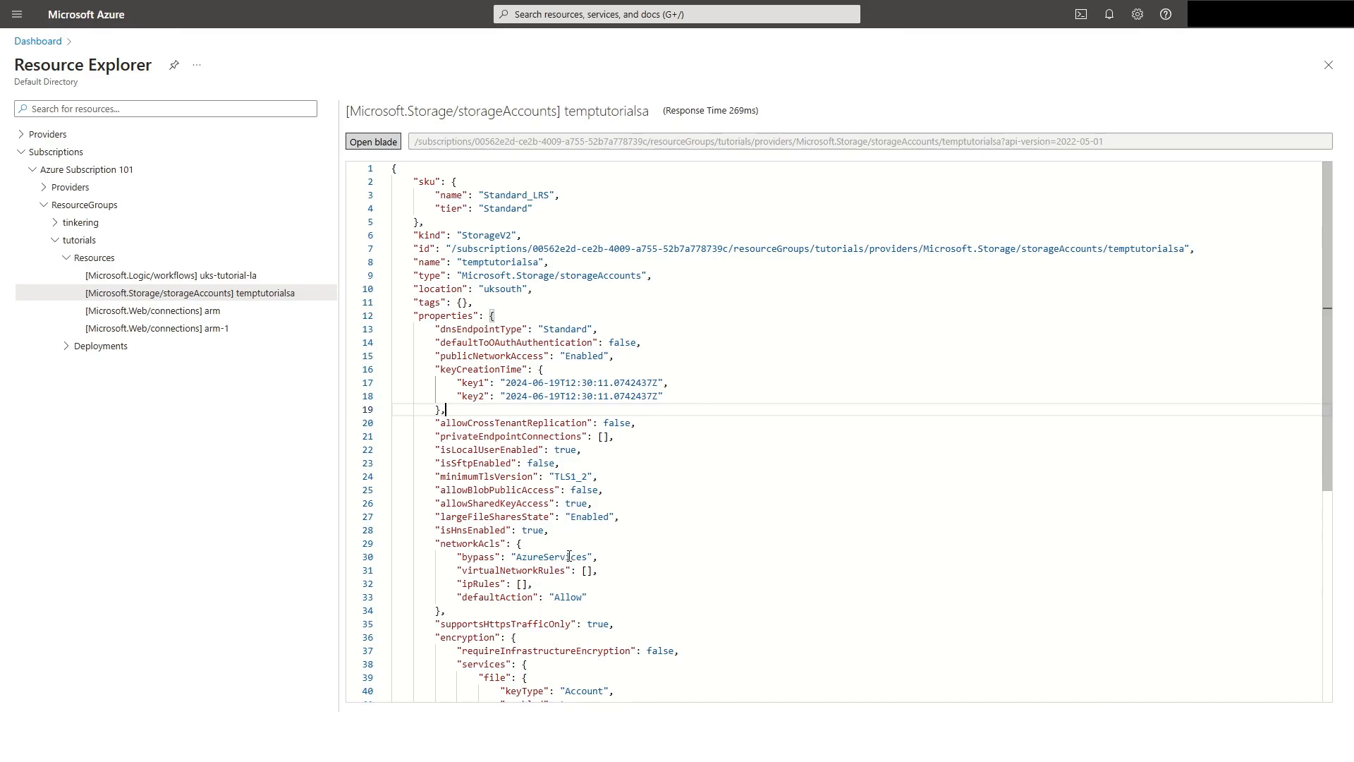
{"action": "scroll", "coordinate": [569, 557], "scroll_direction": "down", "scroll_amount": 5}
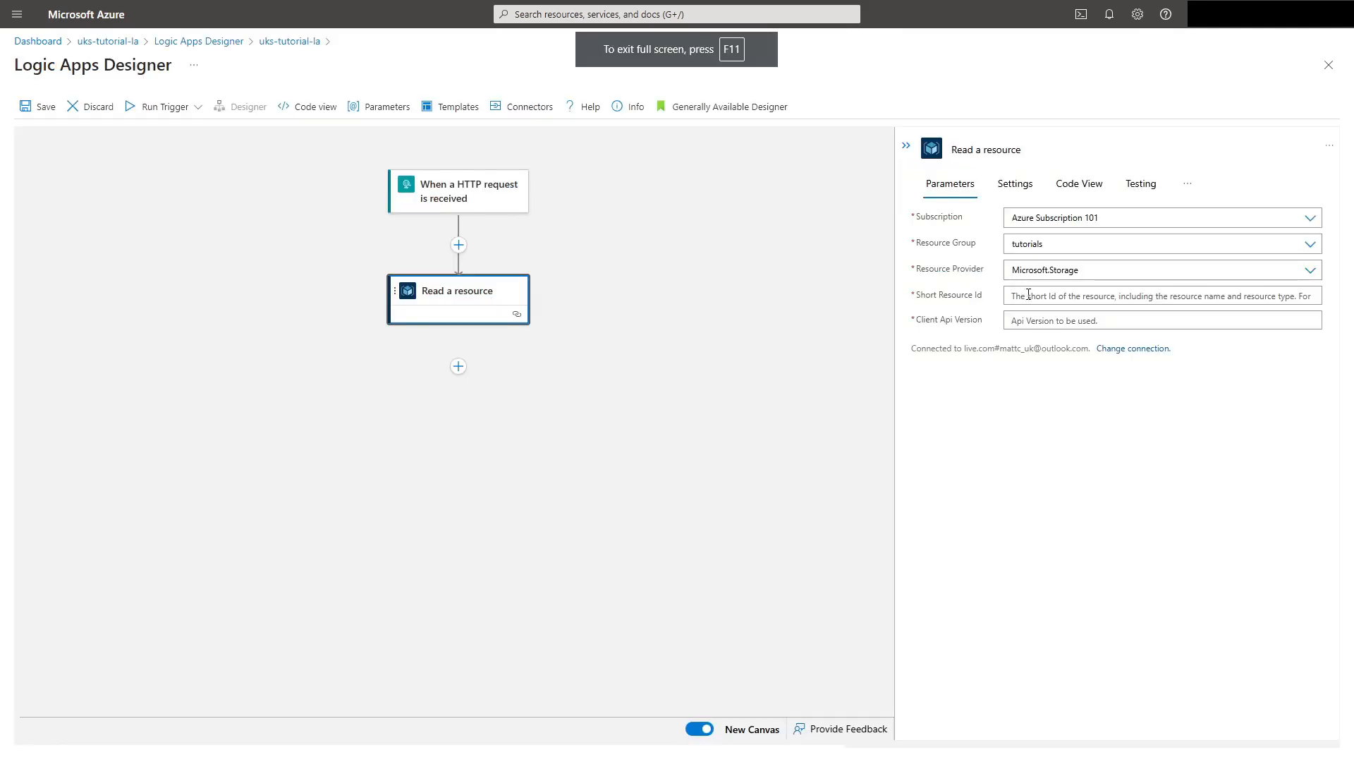
{"action": "left_click", "coordinate": [1028, 294]}
{"action": "key", "text": "ctrl+v"}
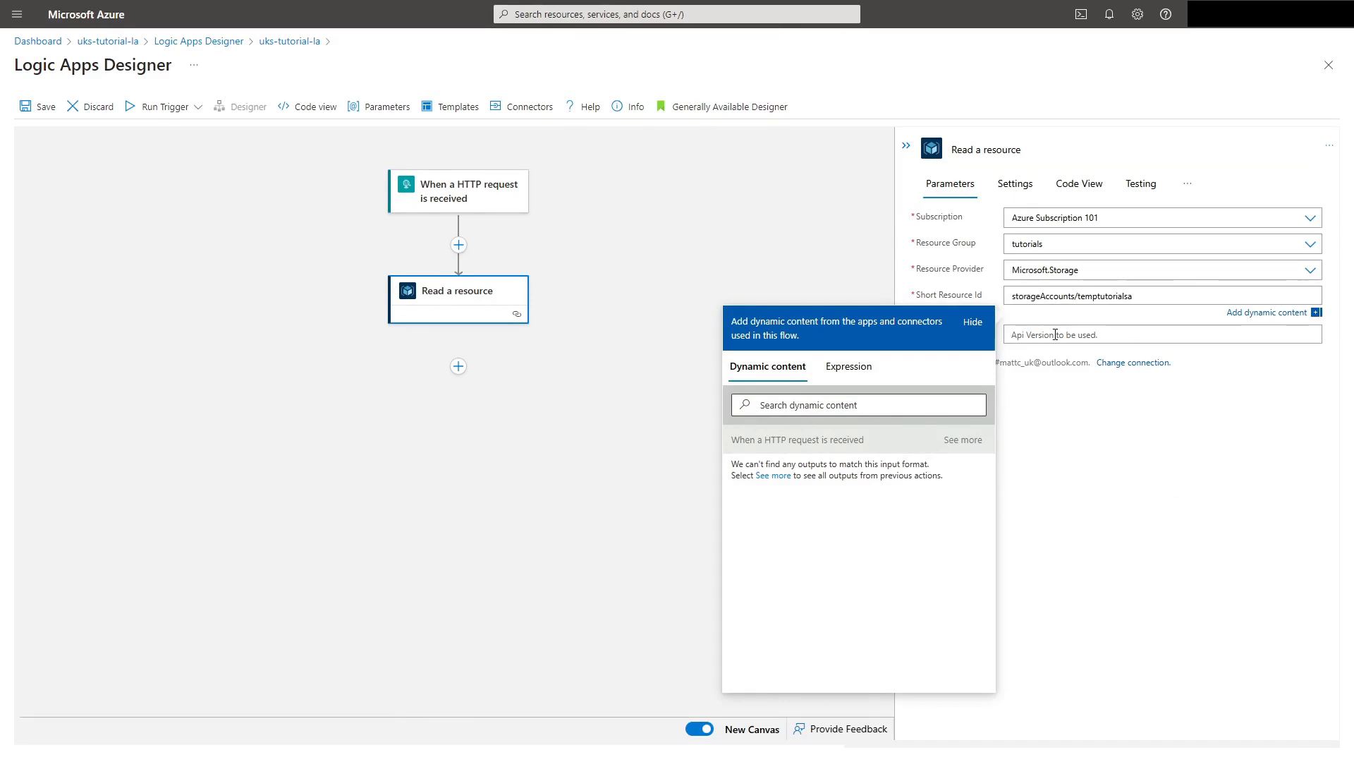
{"action": "left_click", "coordinate": [1055, 334]}
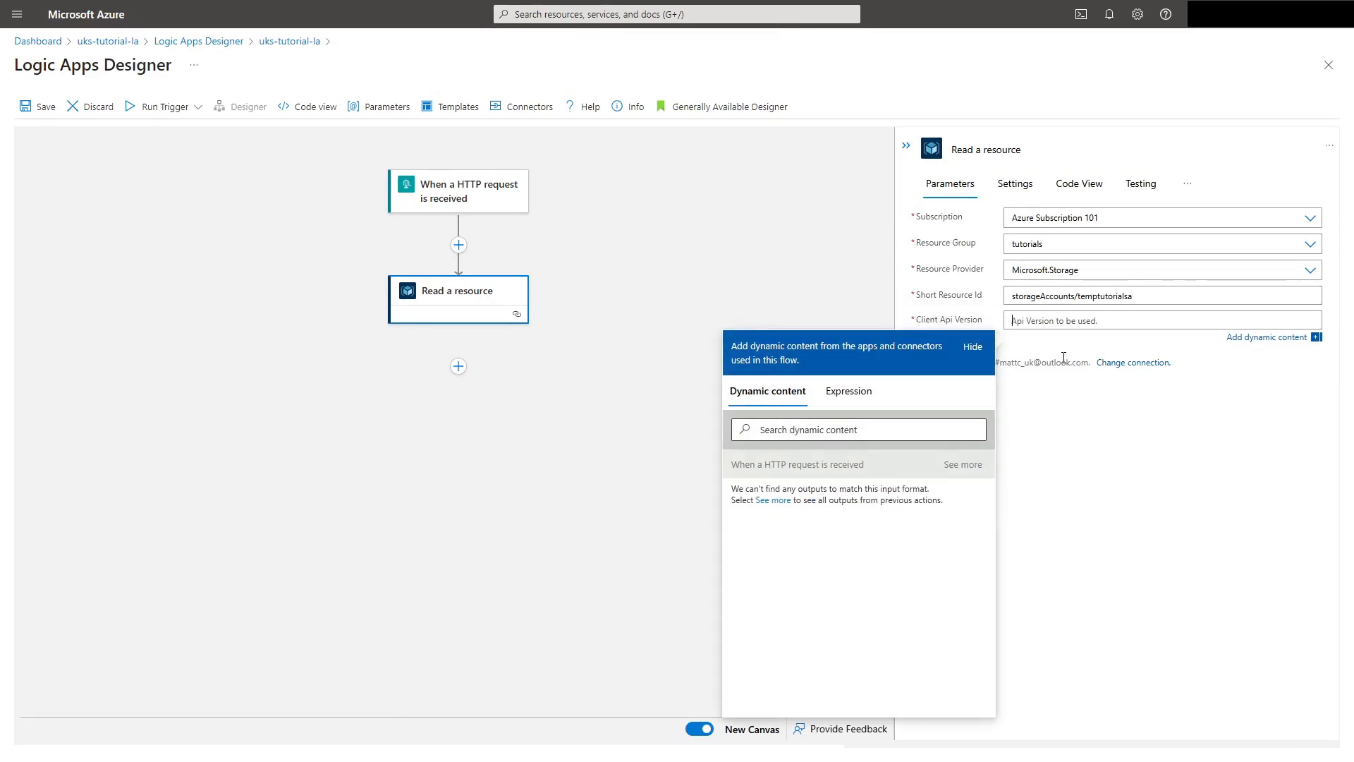
{"action": "type", "text": "2023-01-01"}
{"action": "left_click", "coordinate": [1097, 438]}
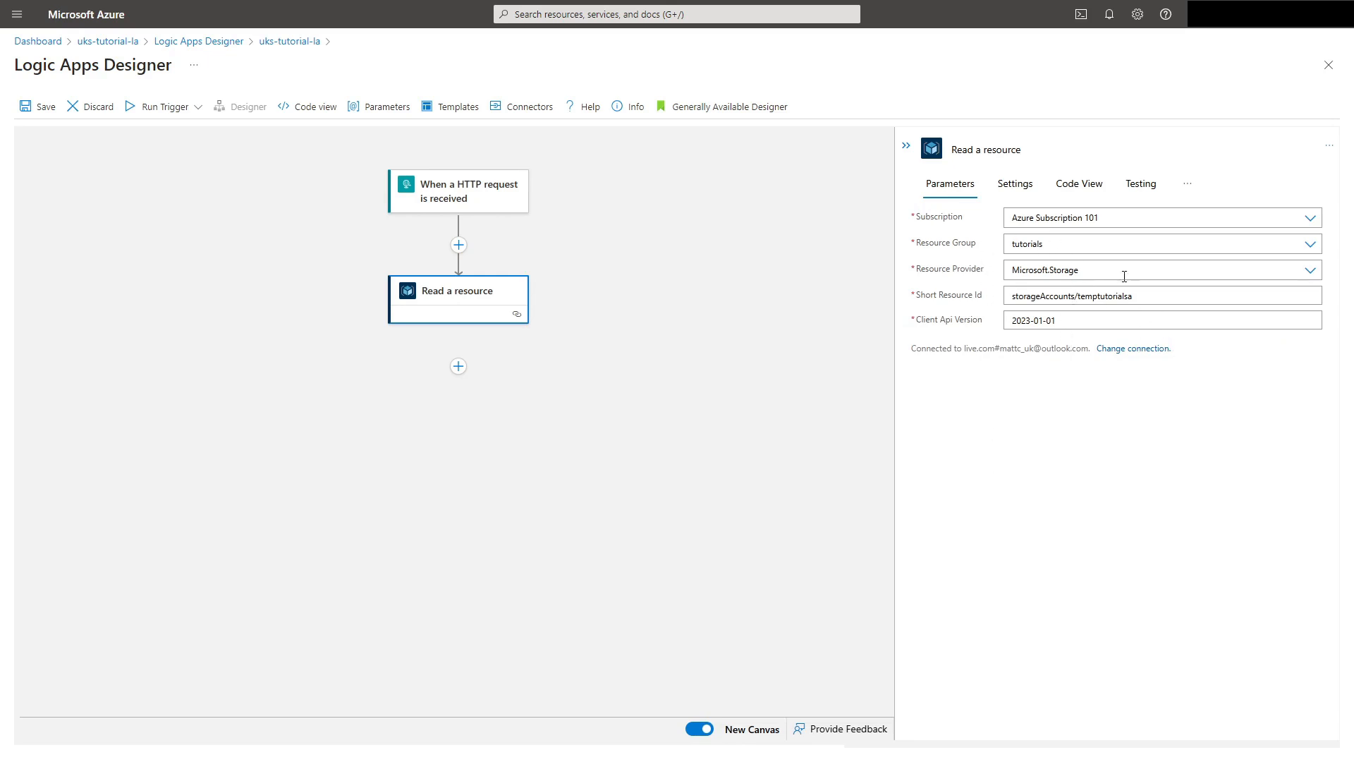
Step: Save the uks-tutorial-la logic app and run its HTTP trigger
{"action": "left_click", "coordinate": [44, 108]}
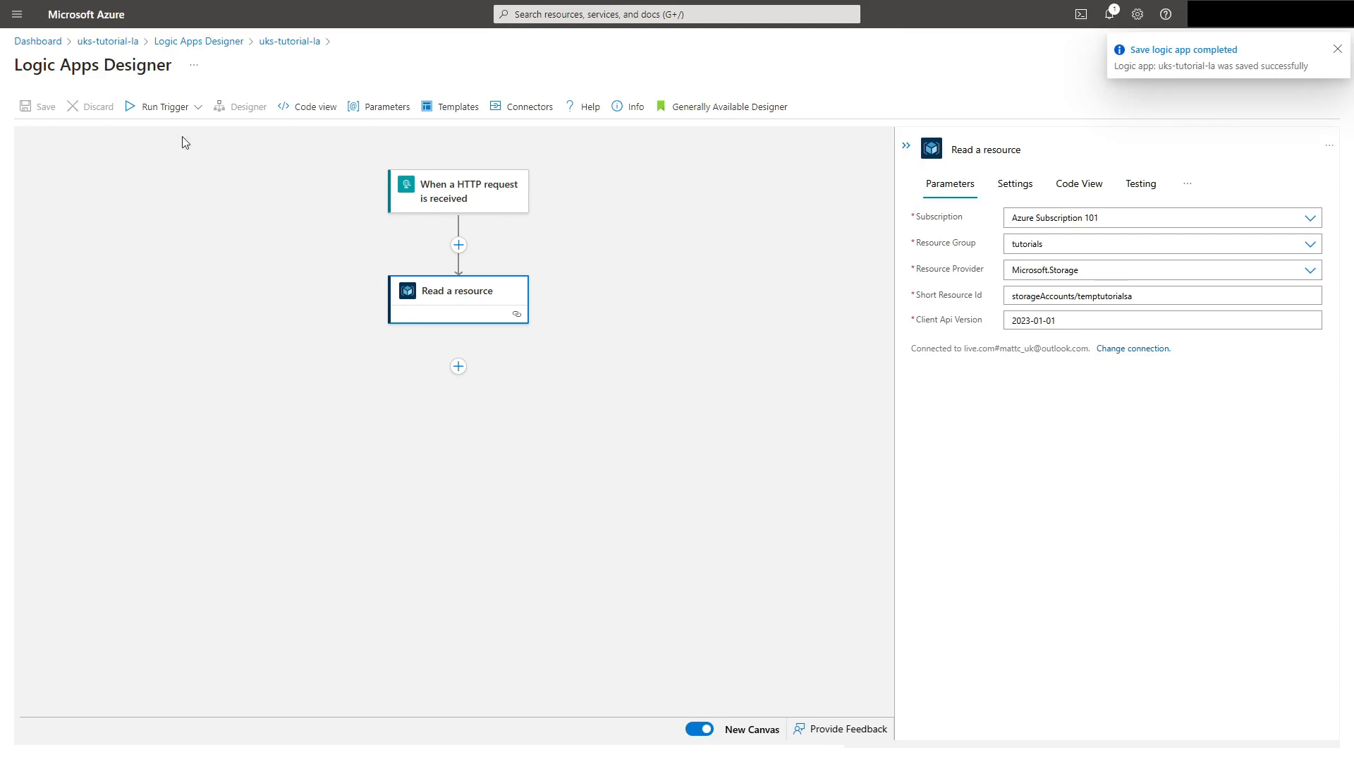
{"action": "left_click", "coordinate": [161, 109]}
{"action": "left_click", "coordinate": [164, 133]}
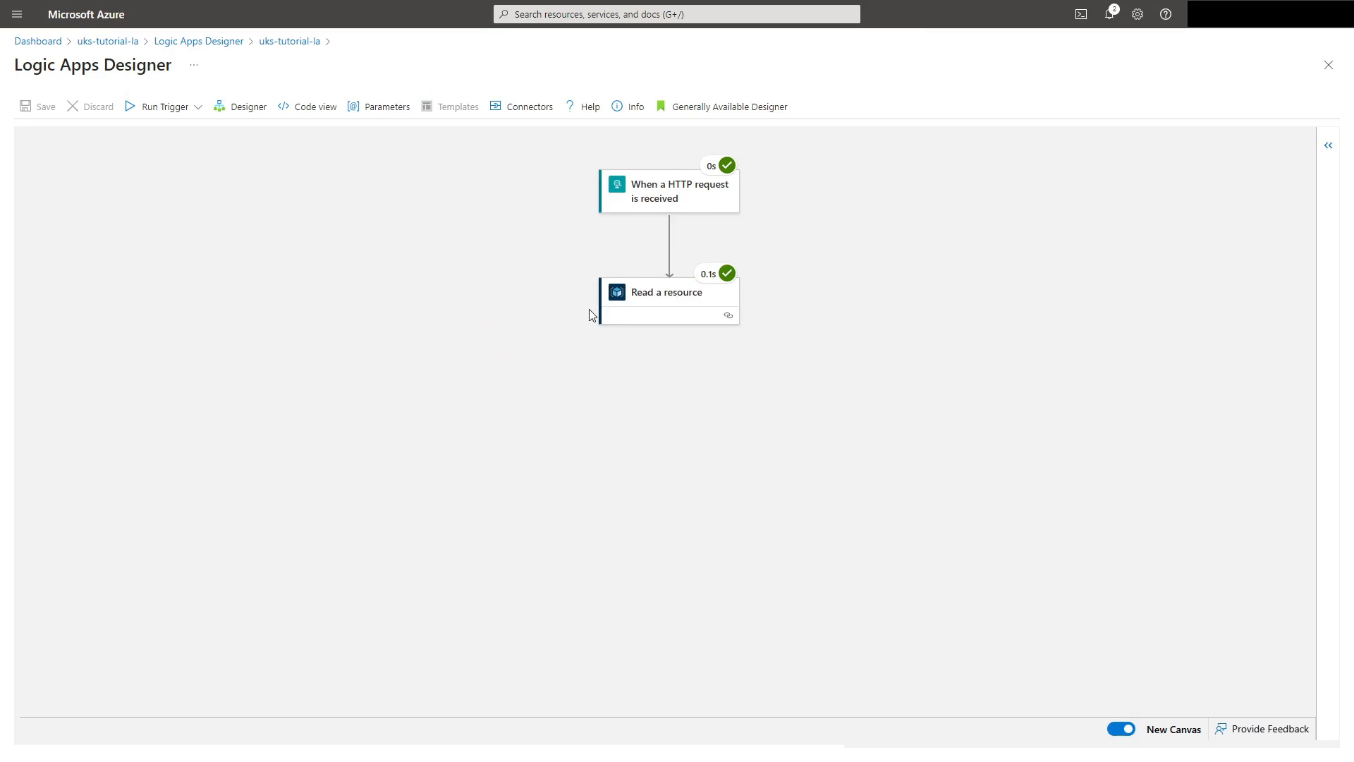
Step: Examine the run's "Read a resource" outputs and find the isSftpEnabled entry in the storage account's properties
{"action": "left_click", "coordinate": [644, 306]}
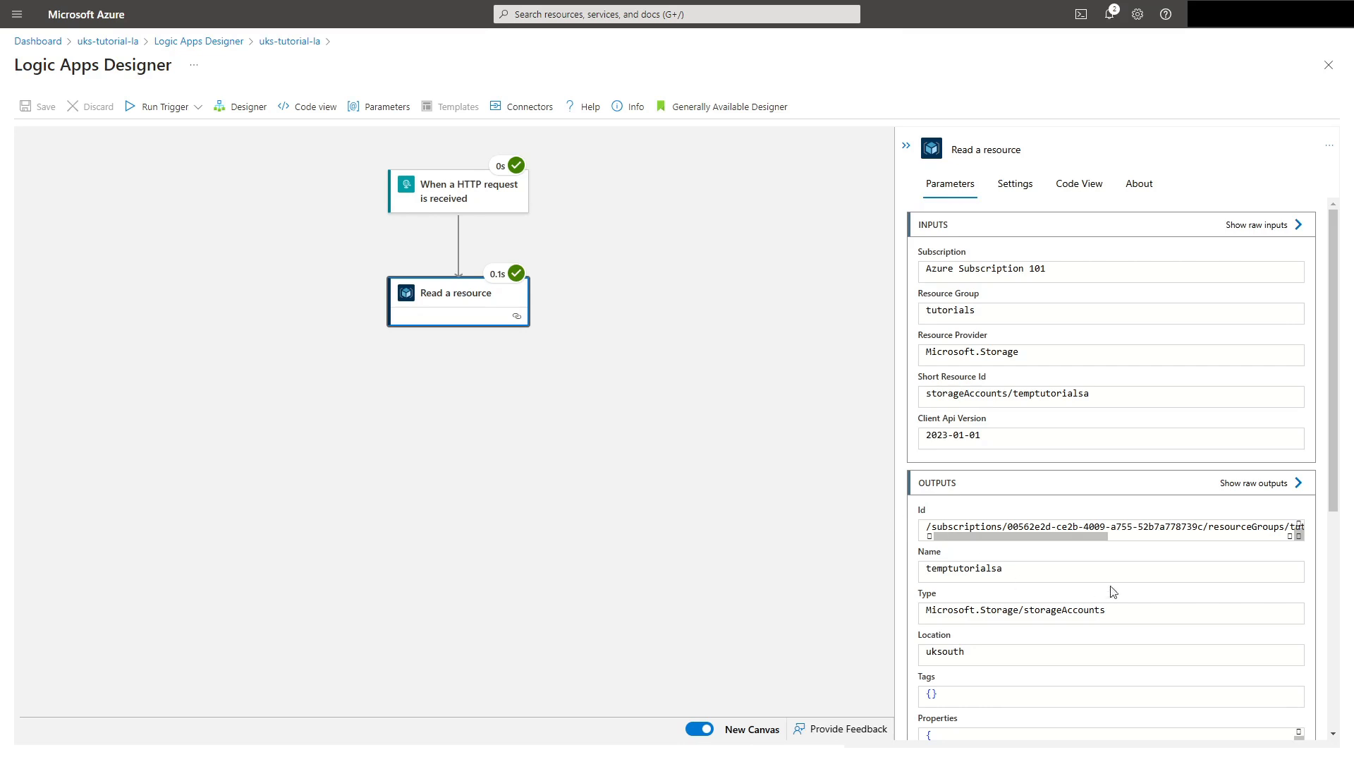
{"action": "left_click_drag", "start_coordinate": [1333, 507], "coordinate": [1333, 653]}
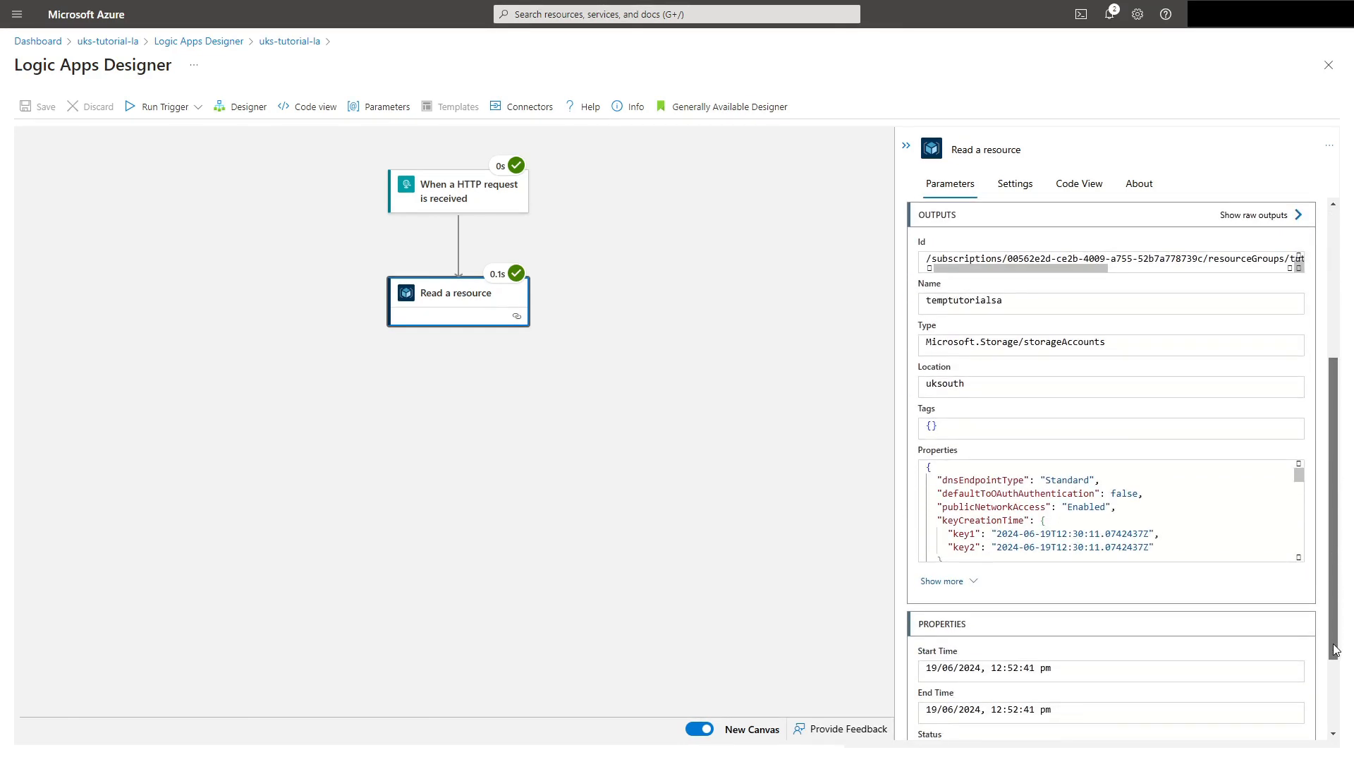
{"action": "left_click", "coordinate": [1151, 522]}
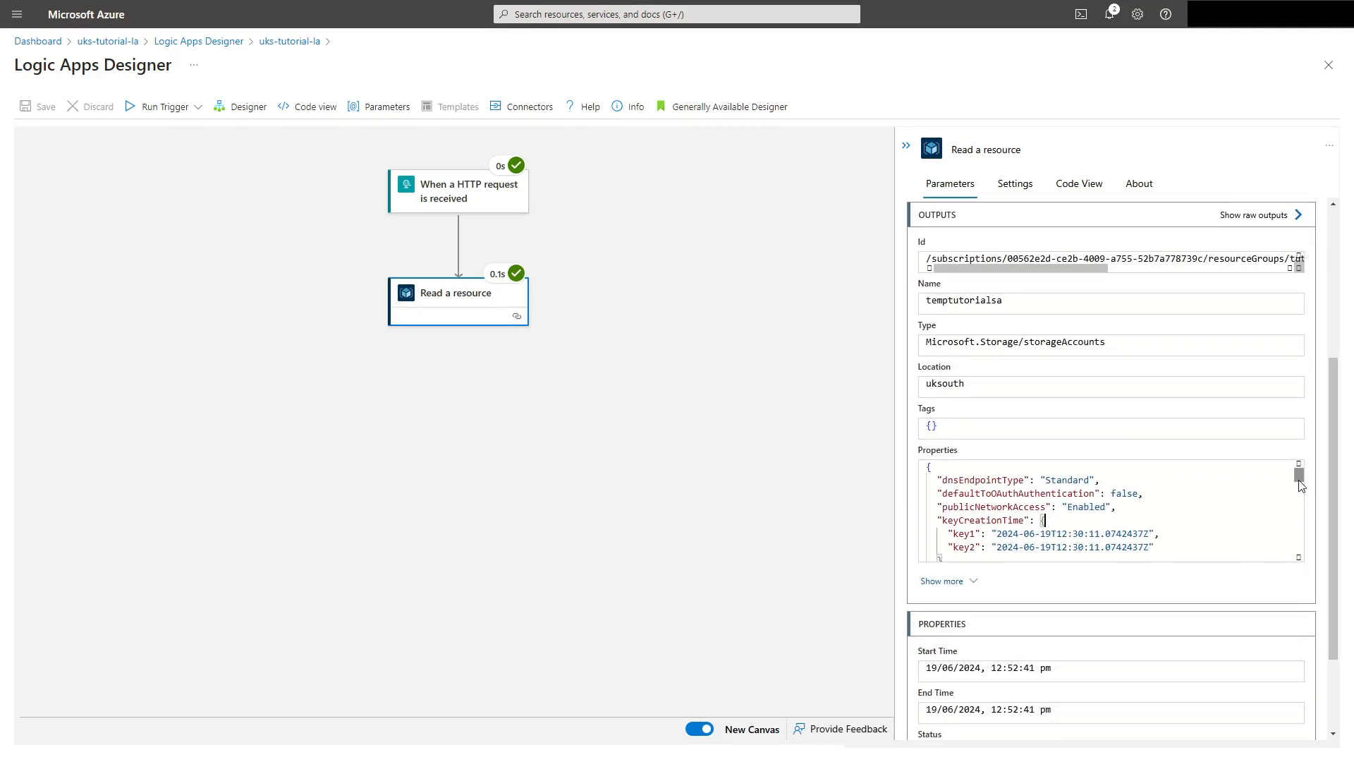
{"action": "mouse_move", "coordinate": [1300, 481]}
{"action": "left_mouse_down"}
{"action": "mouse_move", "coordinate": [1301, 548]}
{"action": "mouse_move", "coordinate": [1301, 477]}
{"action": "mouse_move", "coordinate": [1296, 497]}
{"action": "left_mouse_up"}
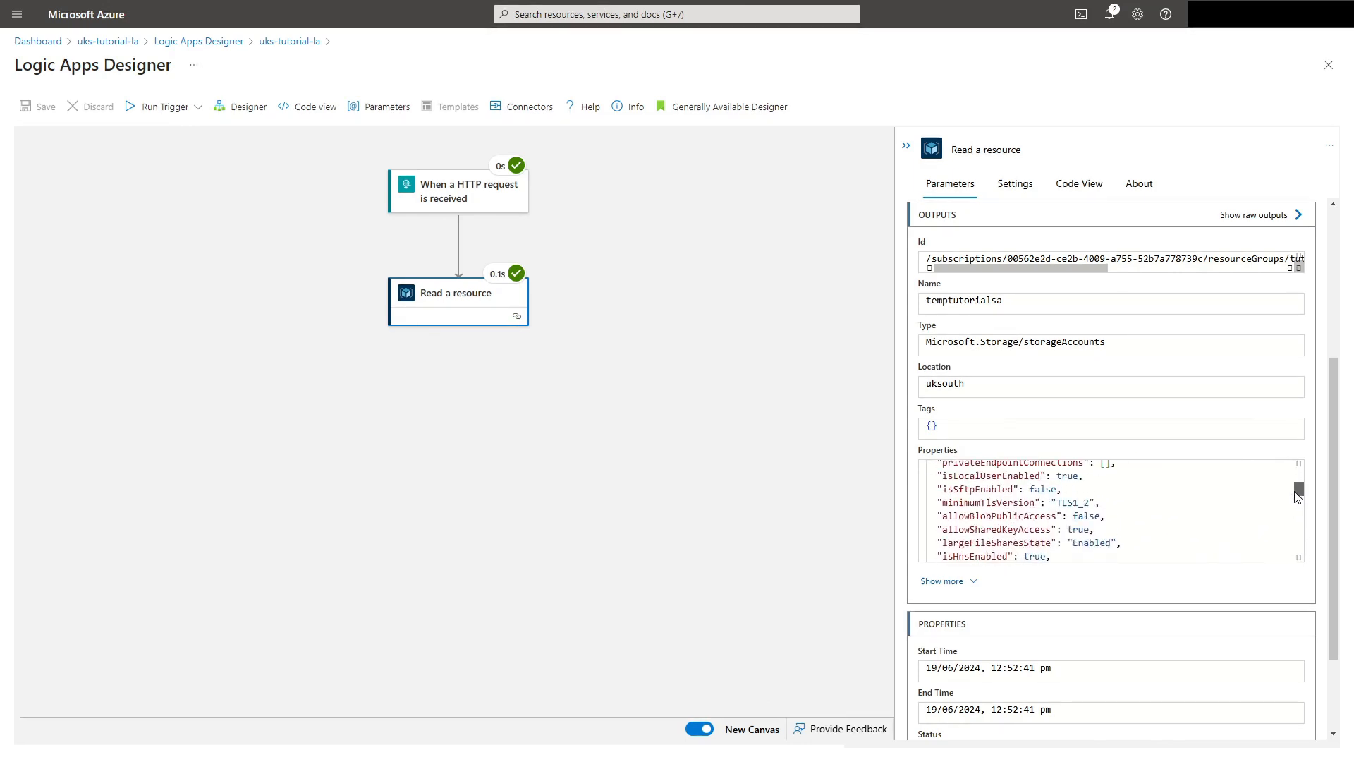
{"action": "double_click", "coordinate": [986, 502]}
{"action": "double_click", "coordinate": [980, 489]}
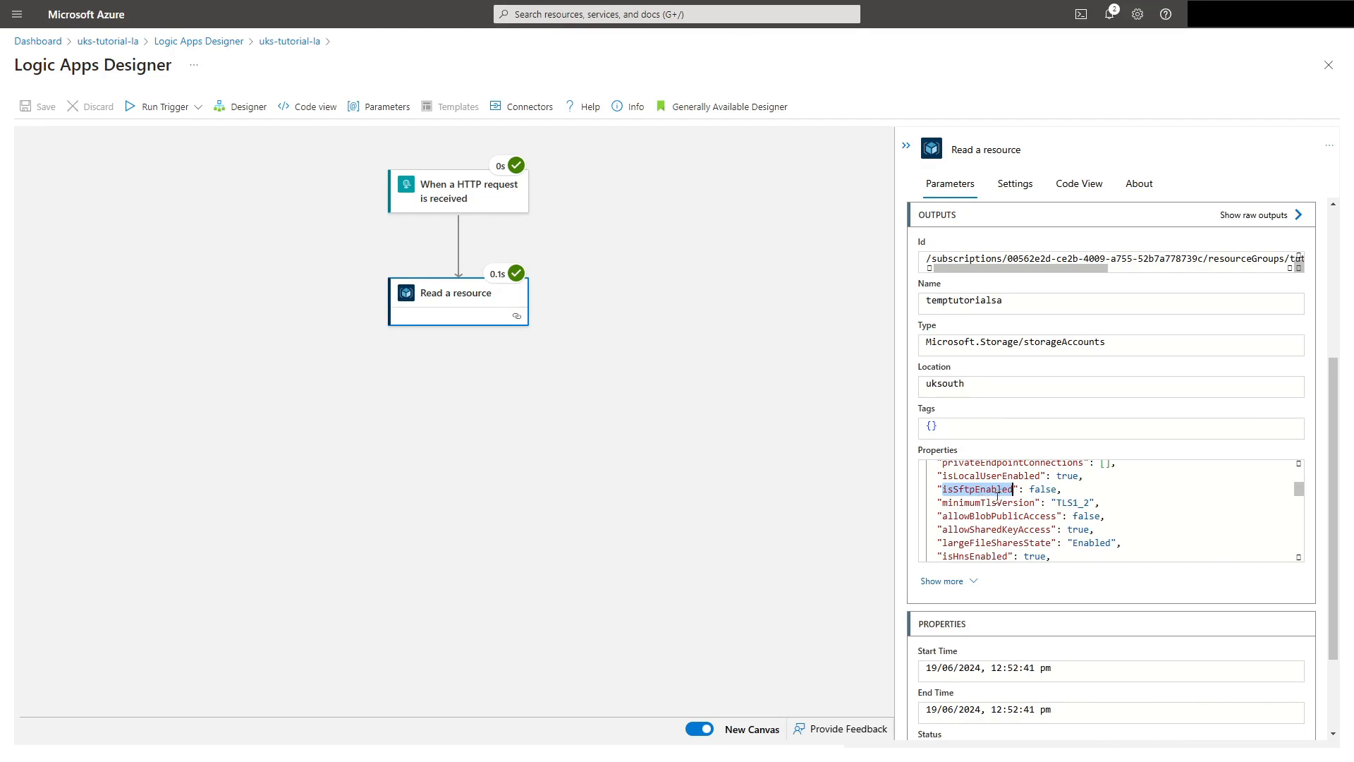
{"action": "scroll", "coordinate": [997, 496], "scroll_direction": "up", "scroll_amount": 1}
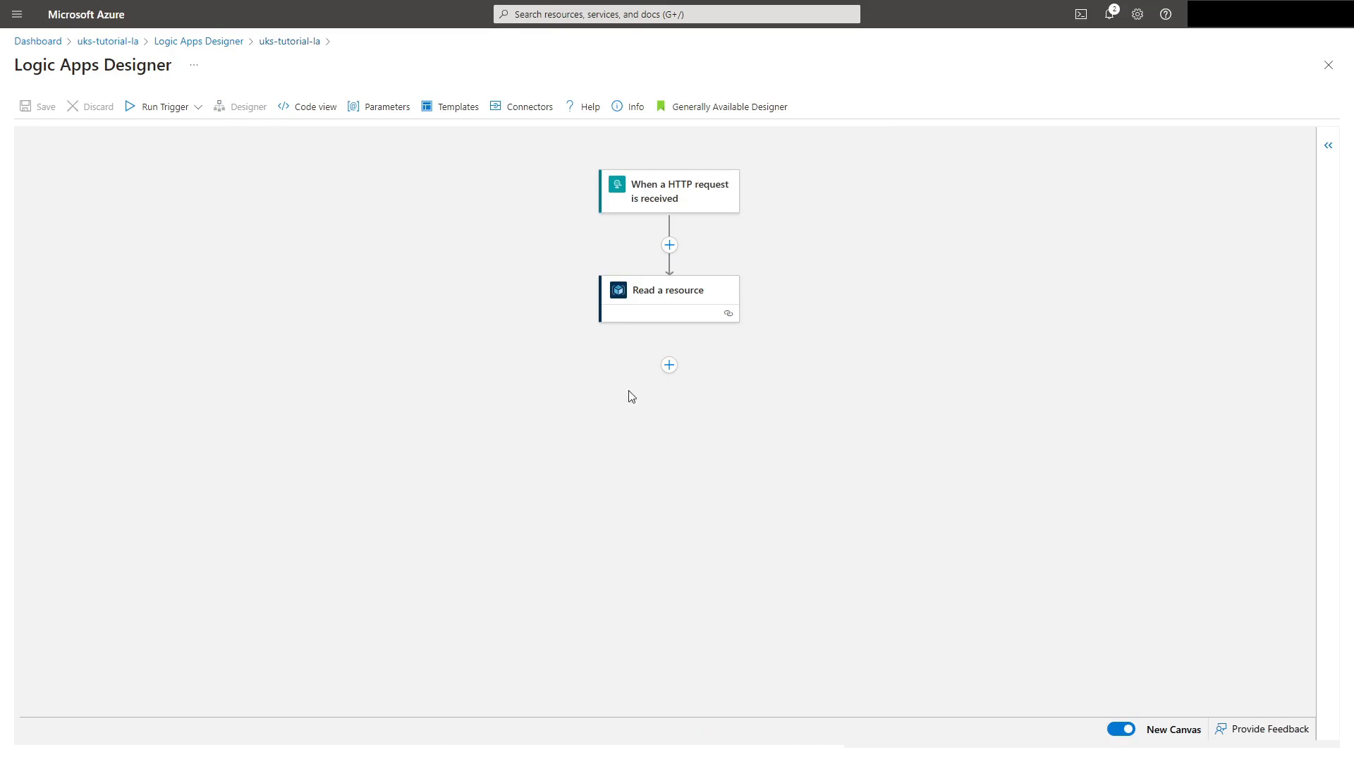
Step: Add the Azure Resource Manager action "Create or update a resource" after the "Read a resource" action
{"action": "left_click", "coordinate": [669, 365]}
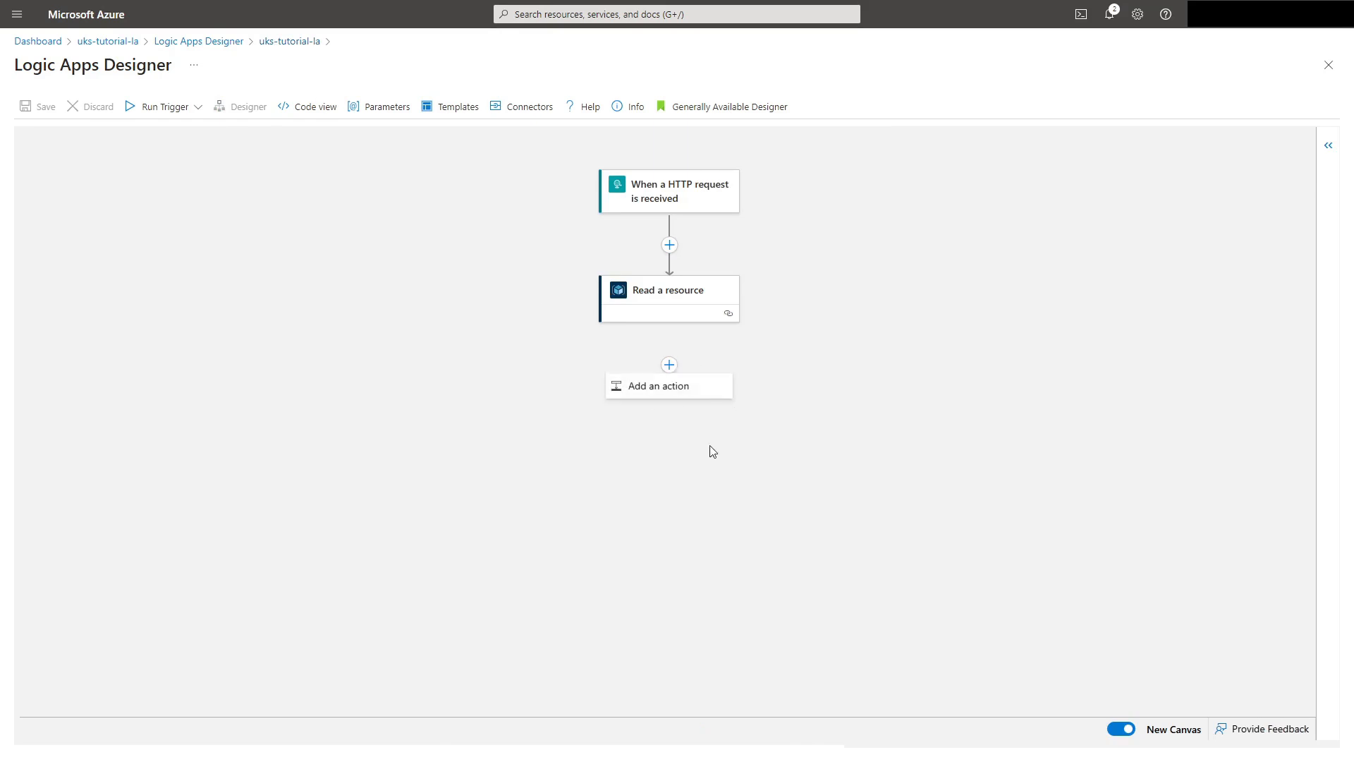
{"action": "left_click", "coordinate": [654, 385]}
{"action": "left_click", "coordinate": [985, 223]}
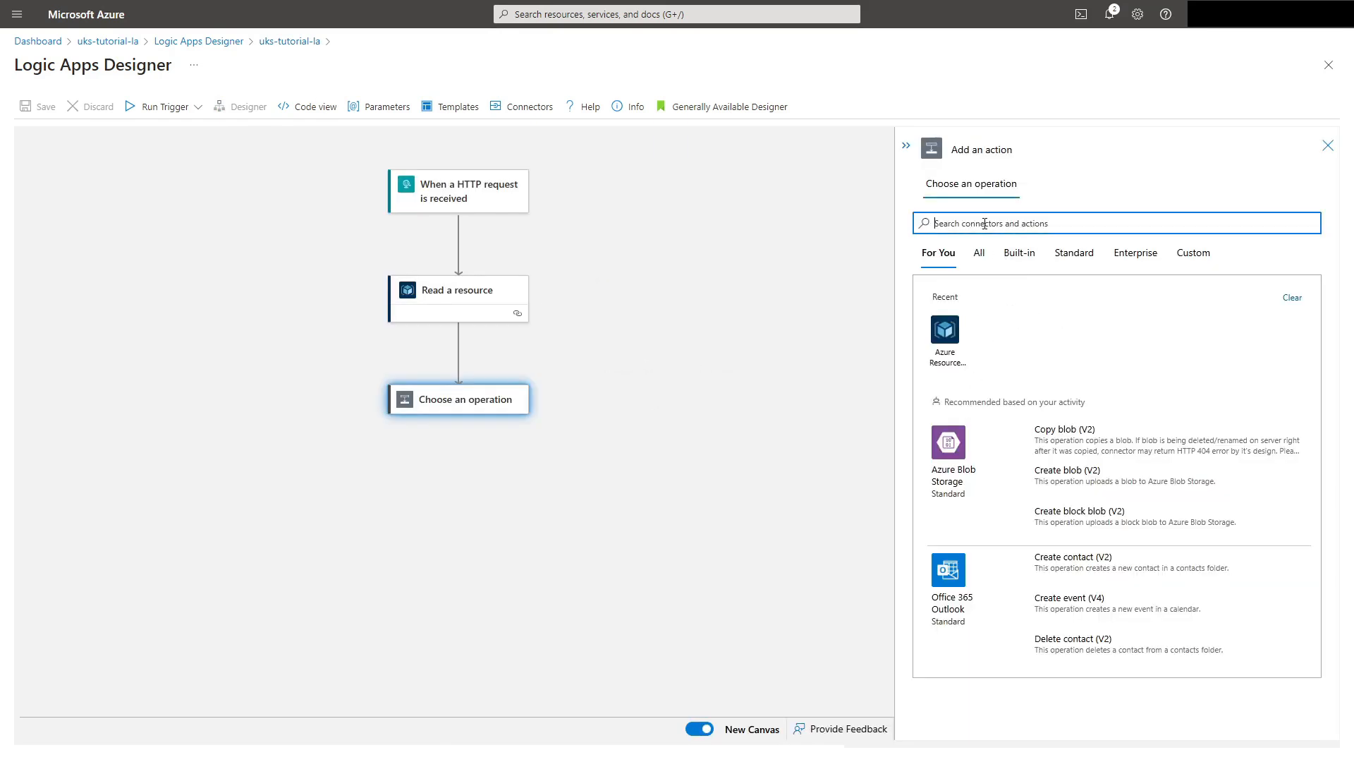
{"action": "left_click", "coordinate": [945, 349]}
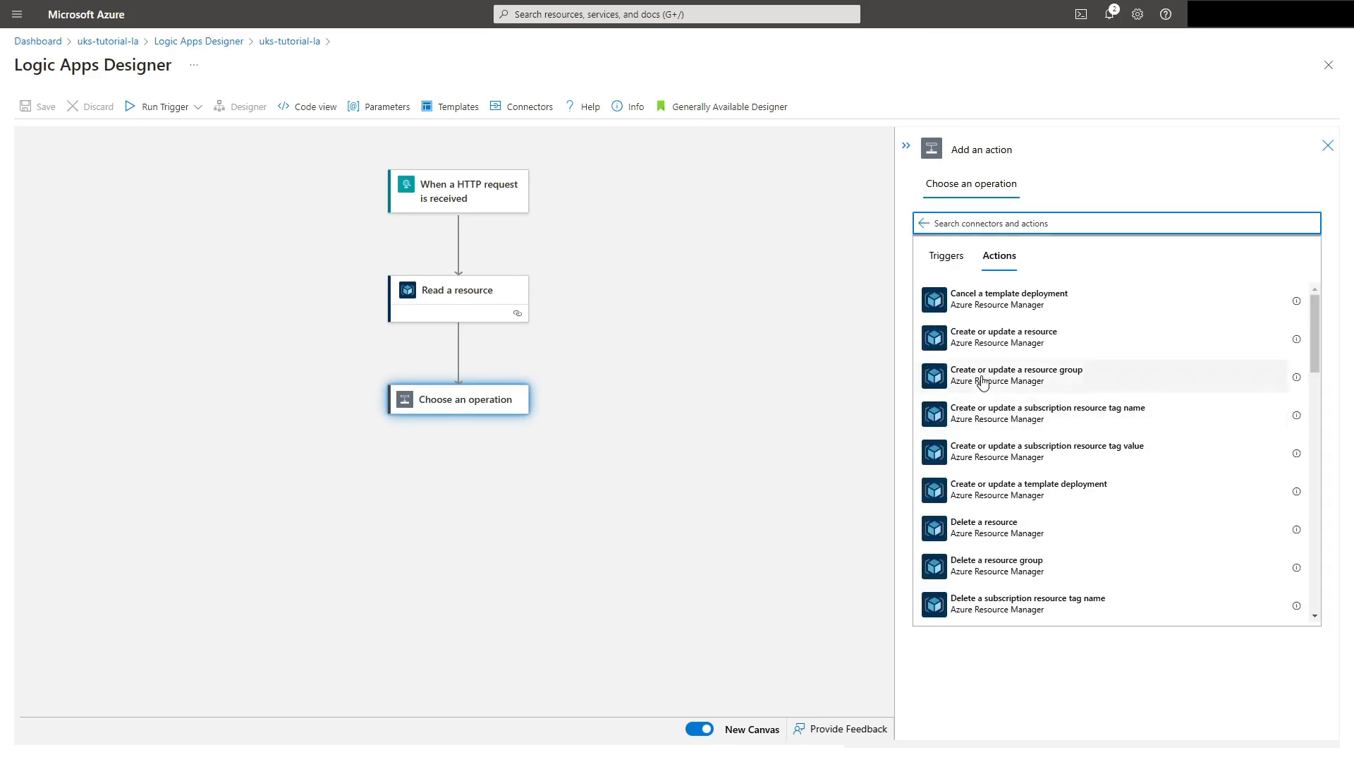
{"action": "left_click", "coordinate": [997, 344]}
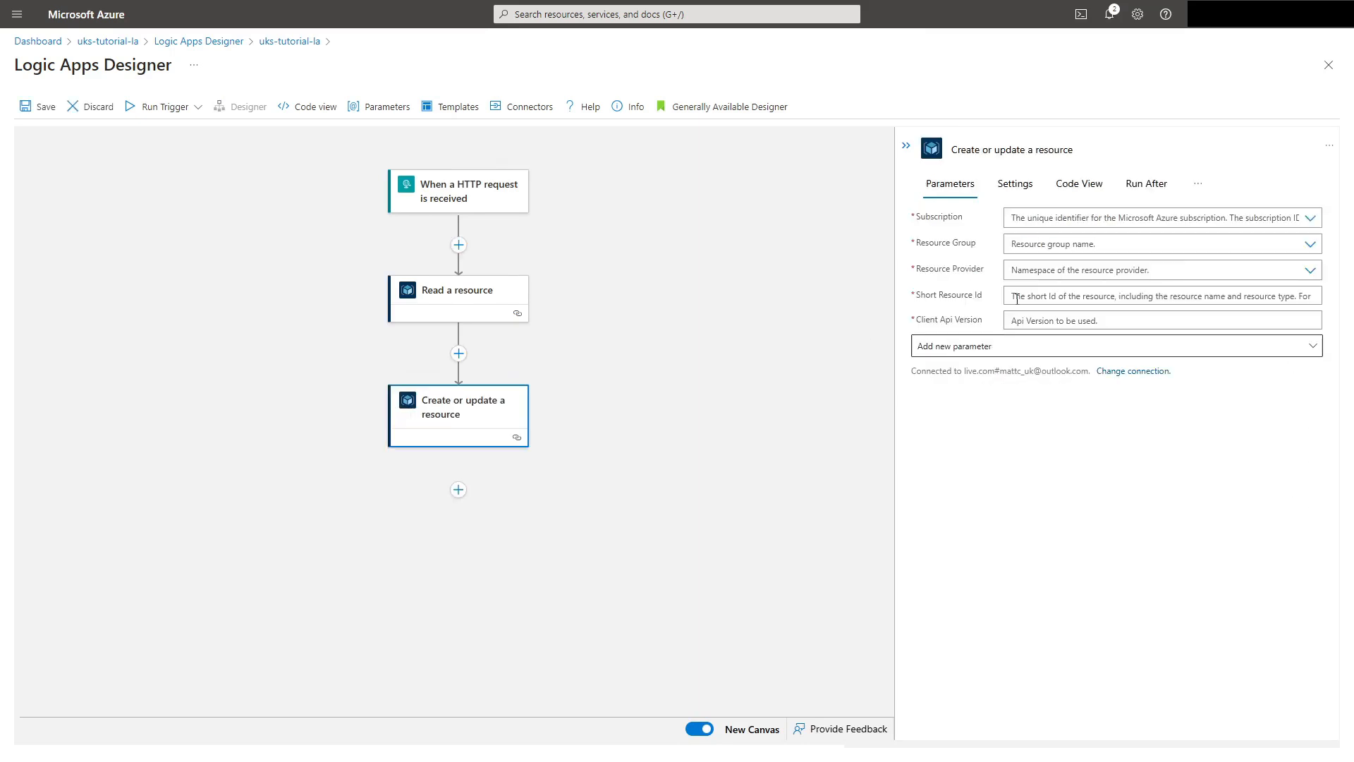
Step: Set the "Create or update a resource" action's subscription to Azure Subscription 101, resource group to tutorials, and resource provider to Microsoft.Storage
{"action": "left_click", "coordinate": [1057, 216]}
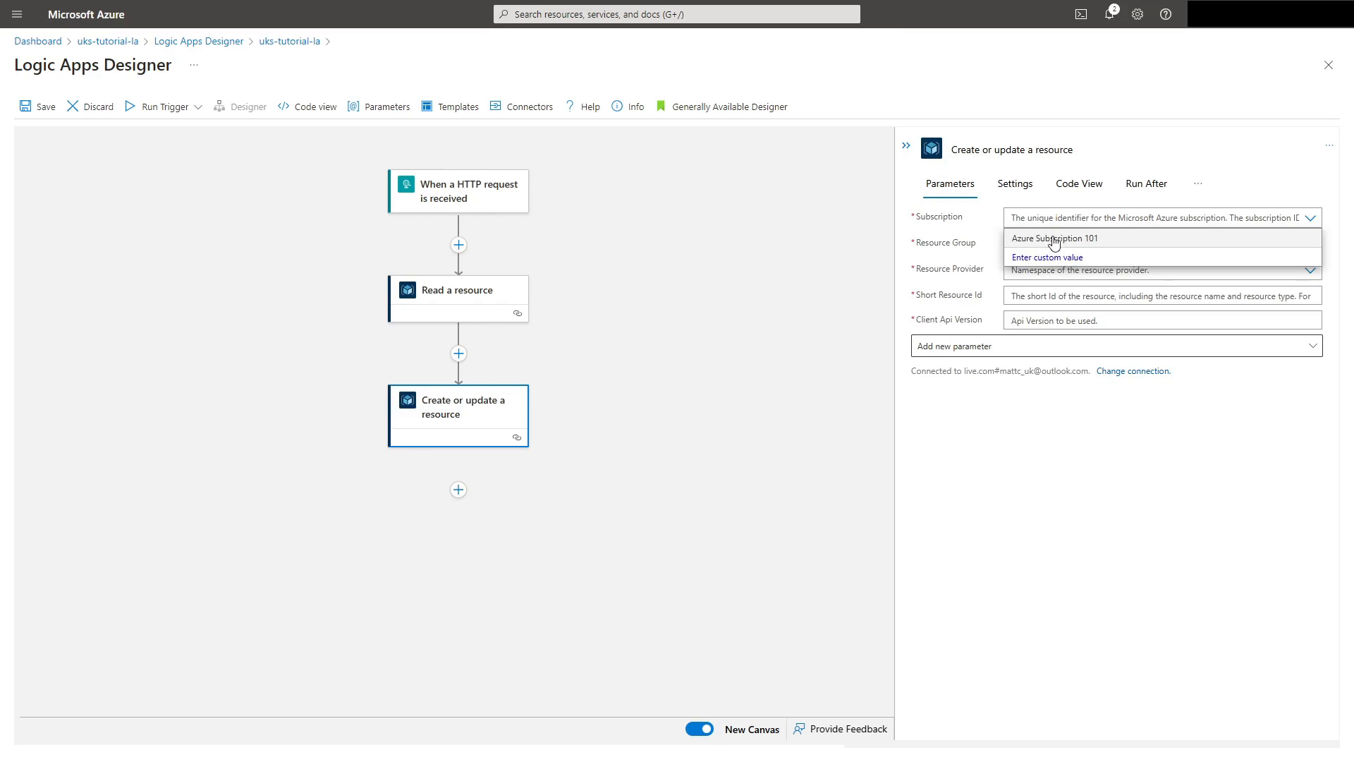
{"action": "left_click", "coordinate": [1053, 237]}
{"action": "left_click", "coordinate": [1036, 246]}
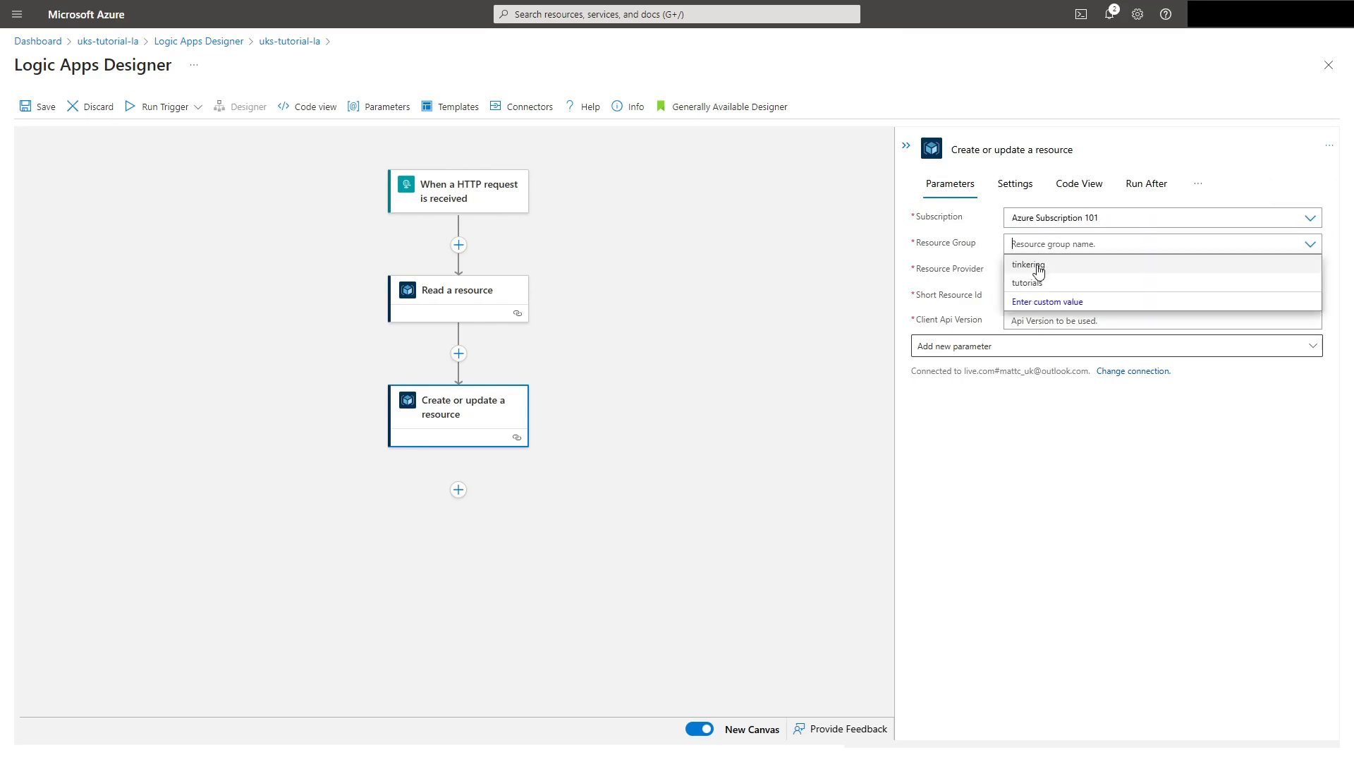
{"action": "left_click", "coordinate": [1040, 283]}
{"action": "left_click", "coordinate": [1037, 270]}
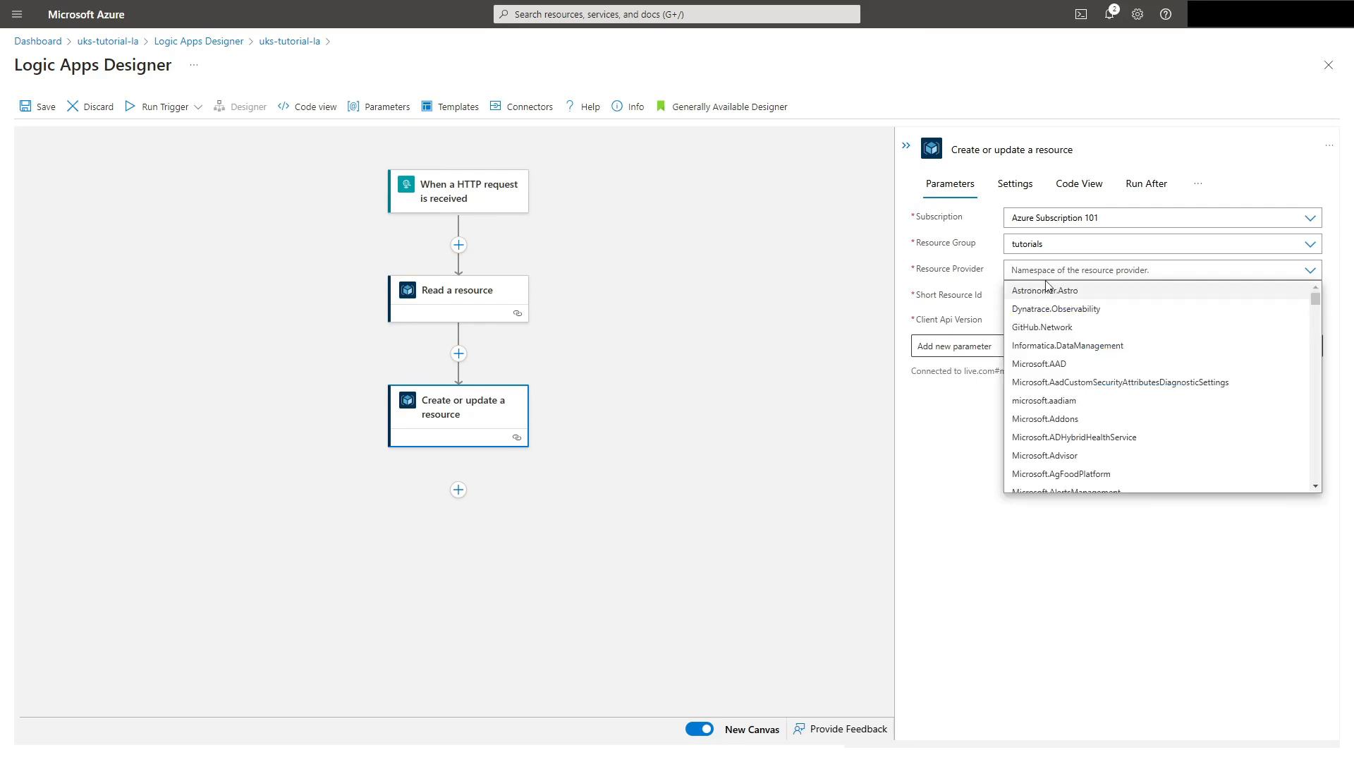
{"action": "type", "text": "storage"}
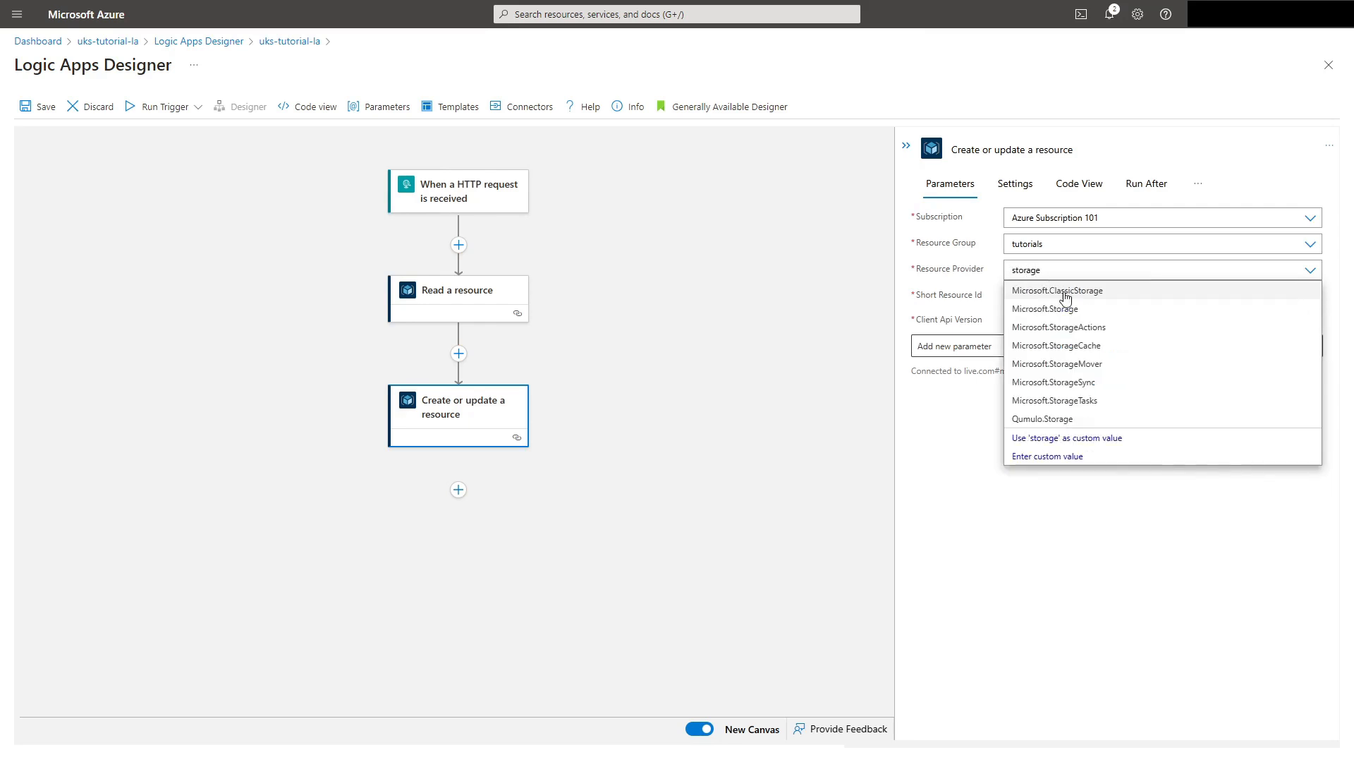
{"action": "left_click", "coordinate": [1078, 308]}
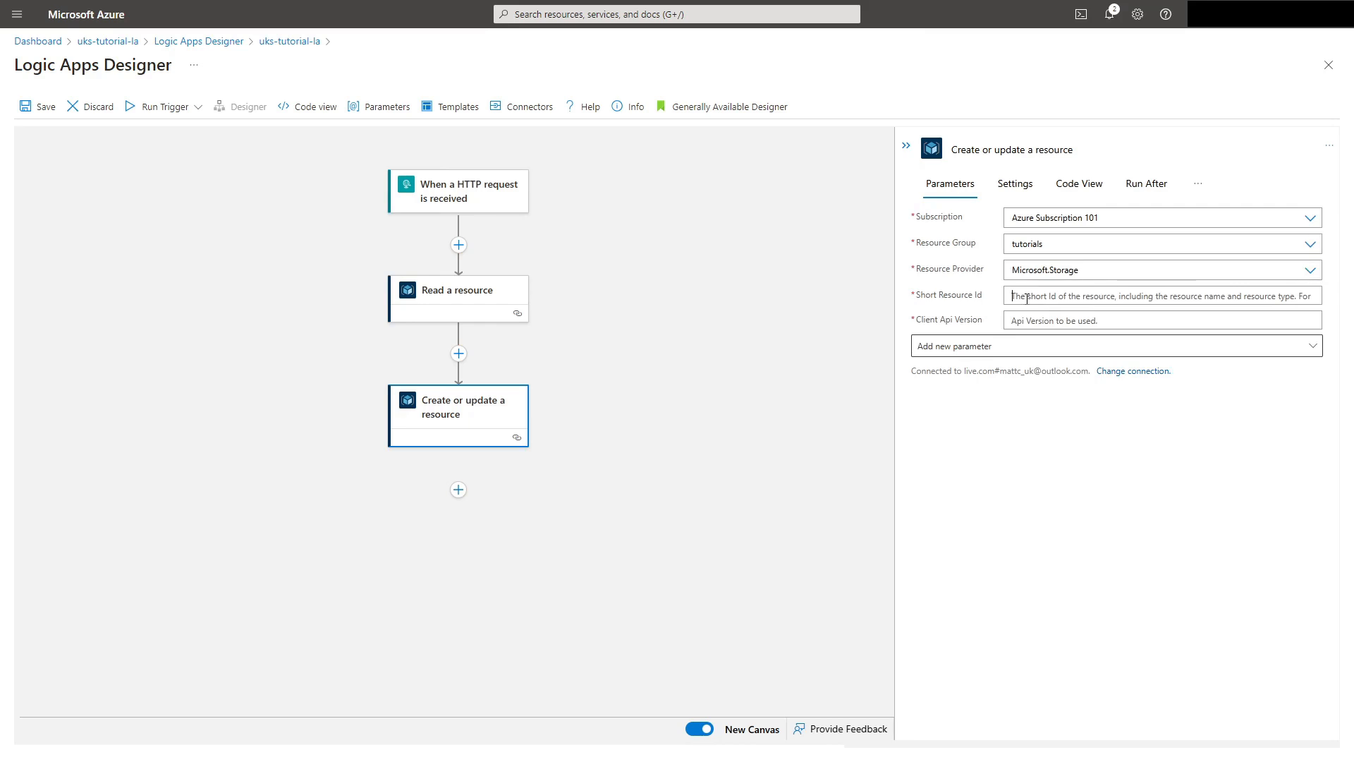
Step: Set the "Create or update a resource" action's short resource id to storageAccounts/temptutorialsa and client API version to 2023-01-01
{"action": "left_click", "coordinate": [1026, 300]}
{"action": "type", "text": "storageAccounts/temptutorialsa"}
{"action": "left_click", "coordinate": [1050, 334]}
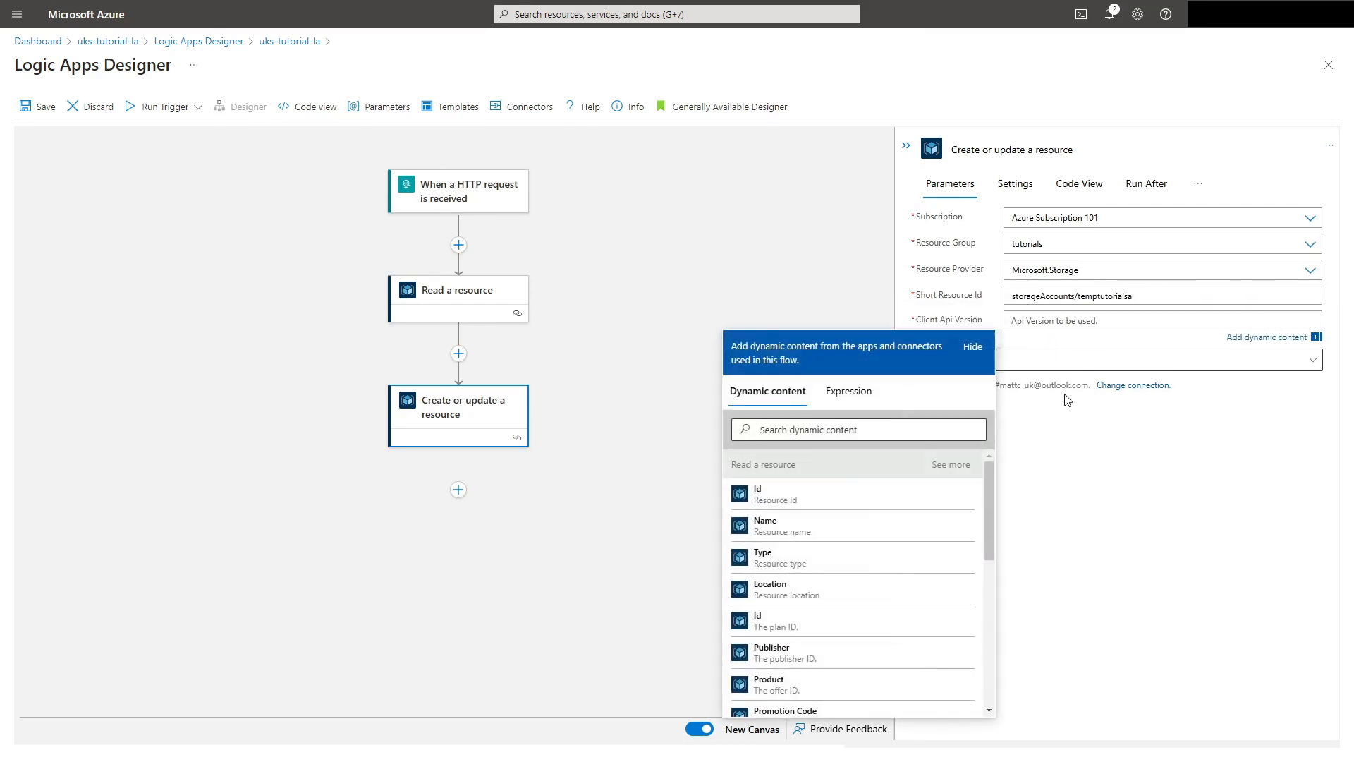
{"action": "type", "text": "2023-01-01"}
{"action": "left_click", "coordinate": [1083, 444]}
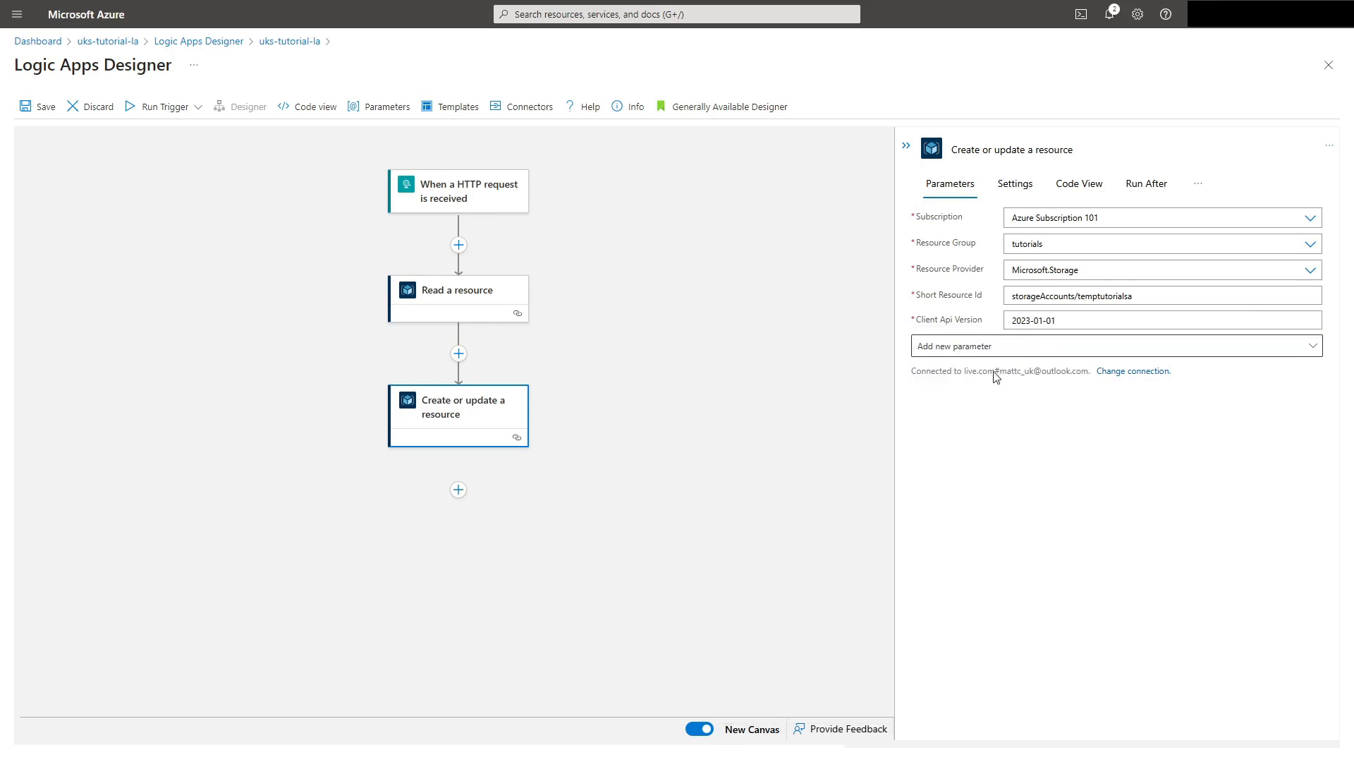
Step: Add the Location and Properties parameters to the "Create or update a resource" action and set Location to UK South
{"action": "left_click", "coordinate": [966, 347]}
{"action": "left_click", "coordinate": [751, 525]}
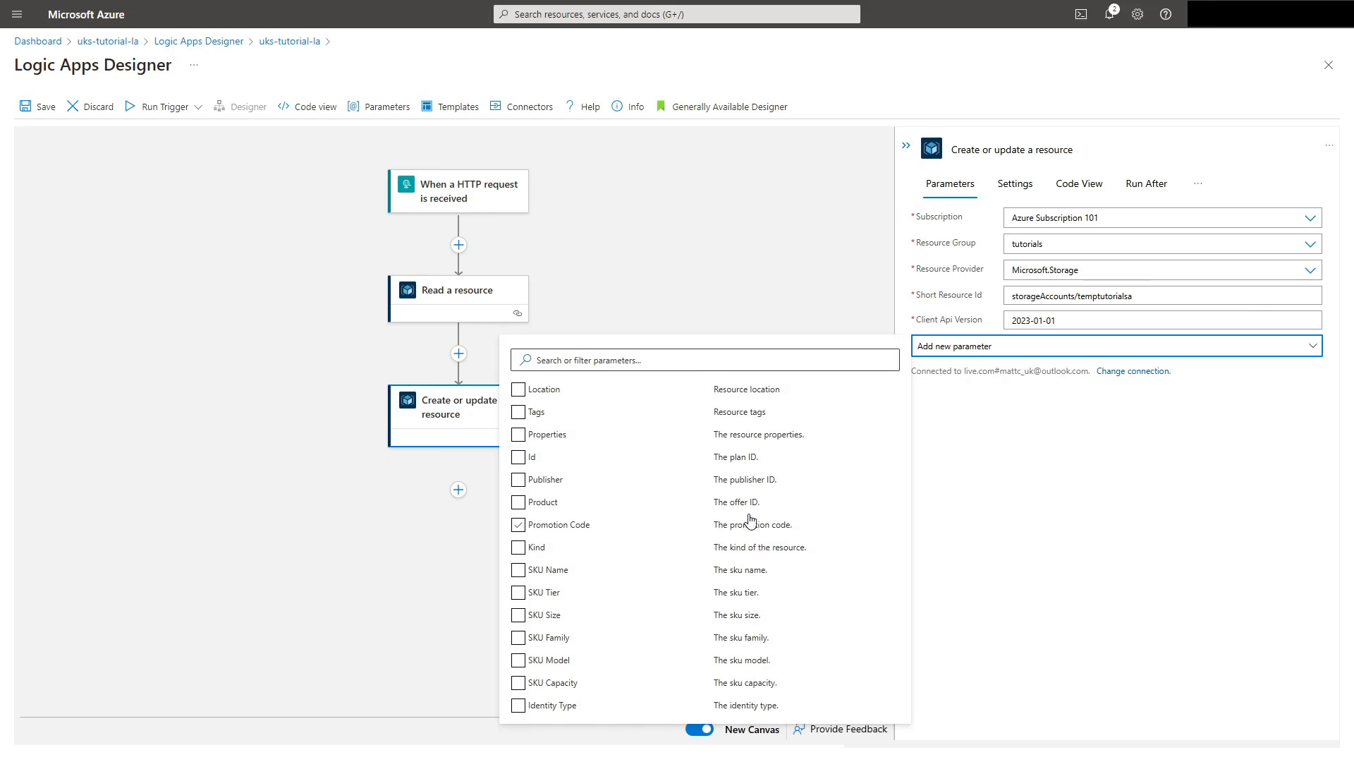
{"action": "left_click", "coordinate": [750, 522]}
{"action": "left_click", "coordinate": [518, 574]}
{"action": "left_click", "coordinate": [518, 596]}
{"action": "left_click", "coordinate": [518, 441]}
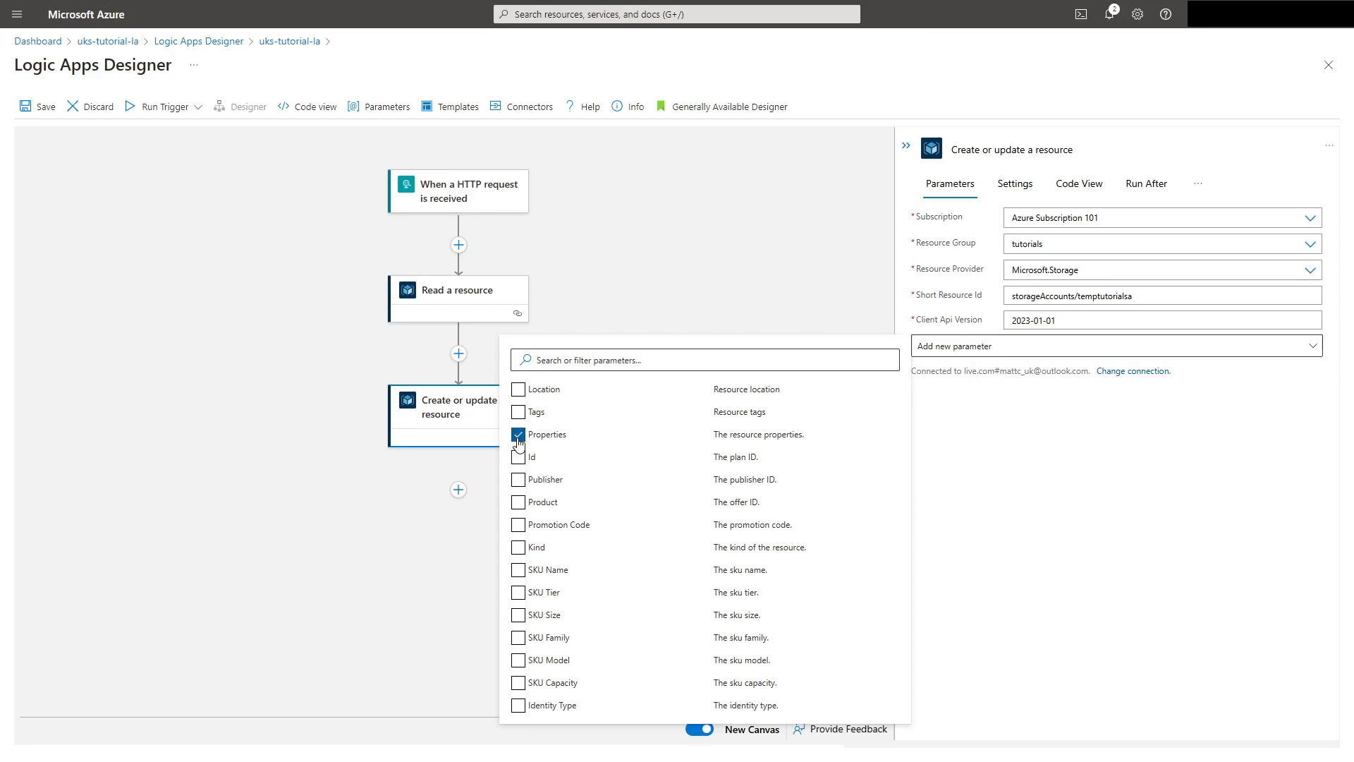
{"action": "left_click", "coordinate": [519, 390]}
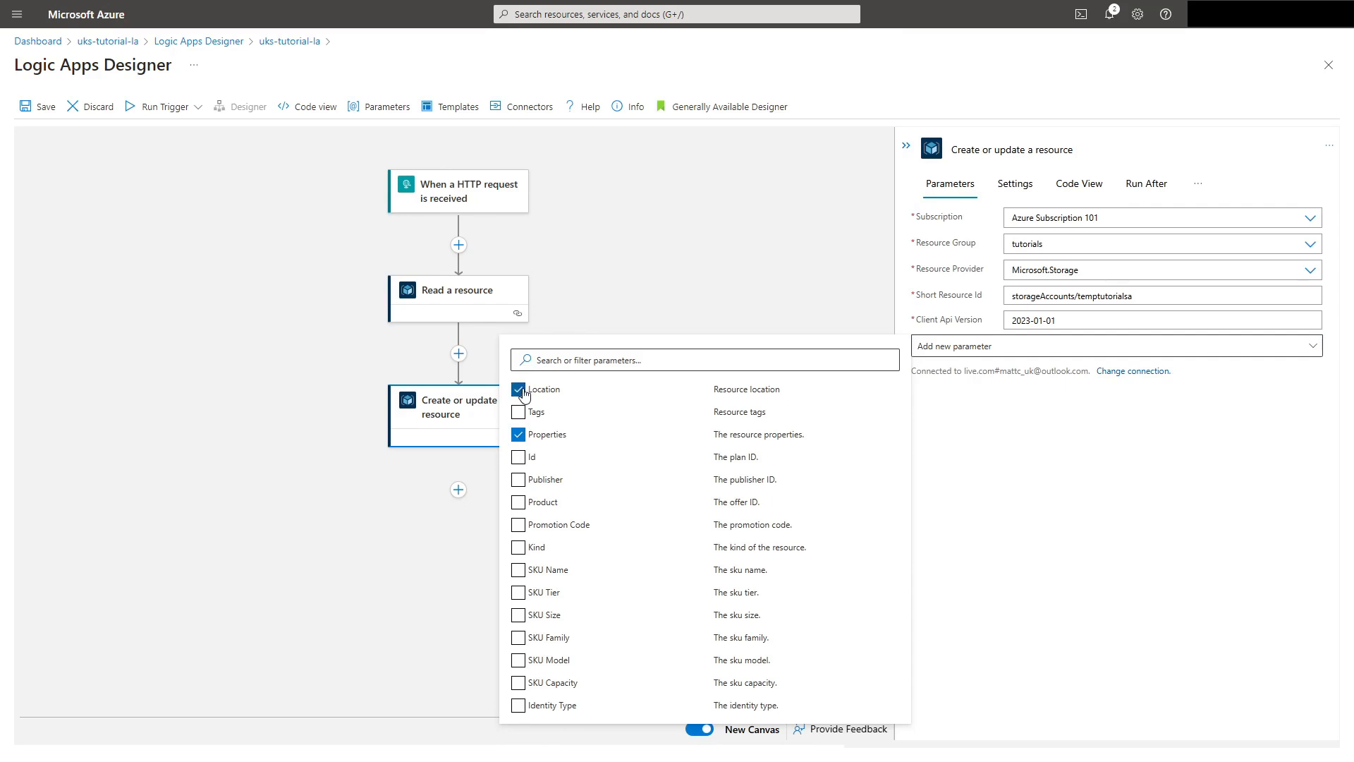
{"action": "left_click", "coordinate": [1127, 505]}
{"action": "type", "text": "uk"}
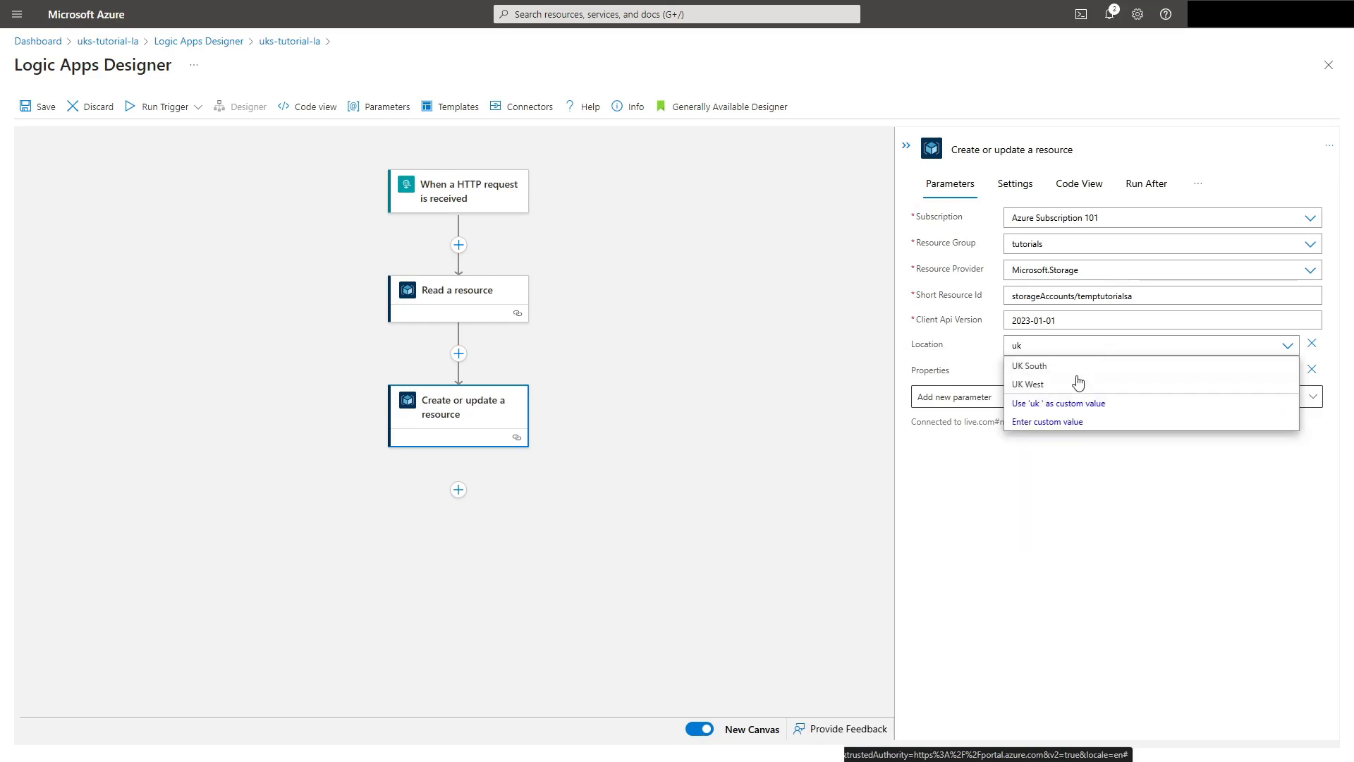
{"action": "left_click", "coordinate": [1058, 365]}
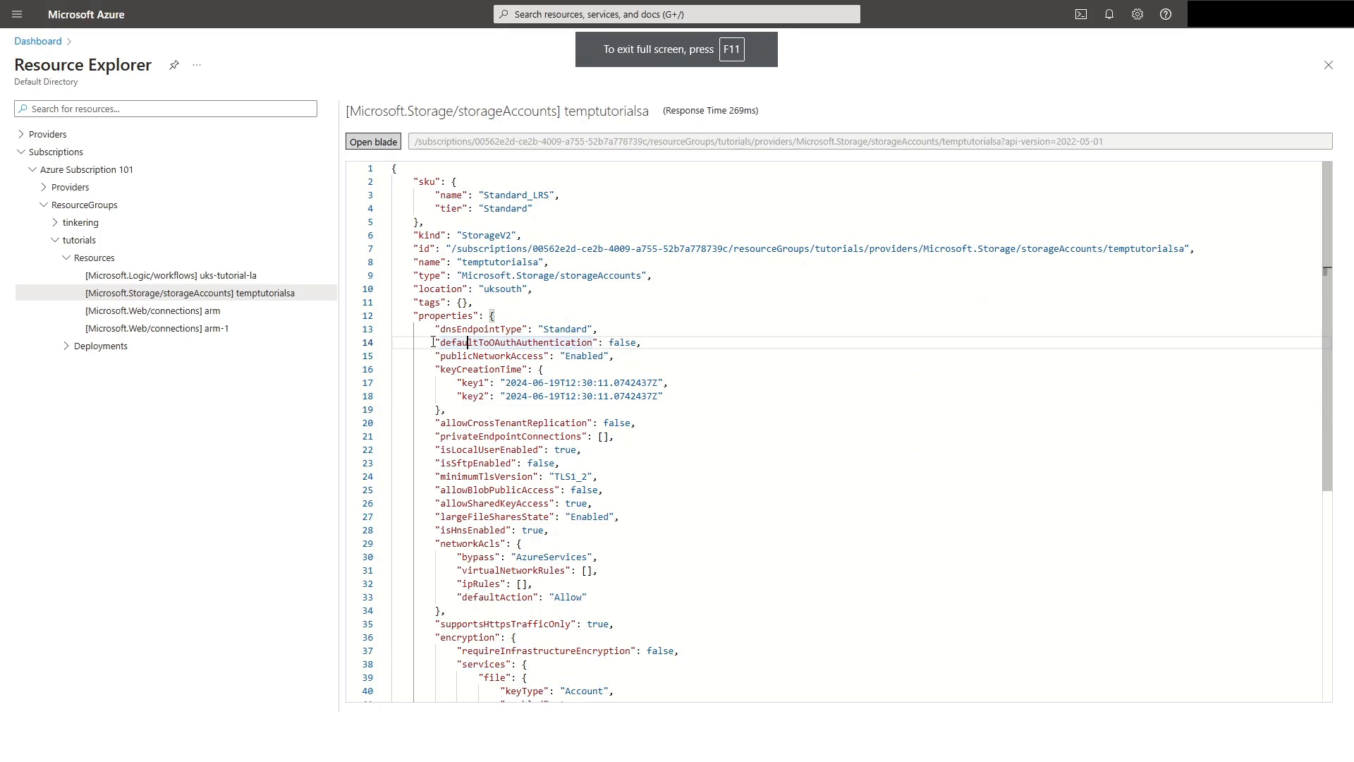
Step: Set the update action's Properties to { "isSftpEnabled": true }, copying the property from temptutorialsa's JSON in Resource Explorer, and save the logic app
{"action": "left_click_drag", "start_coordinate": [437, 466], "coordinate": [556, 463]}
{"action": "key", "text": "ctrl+c"}
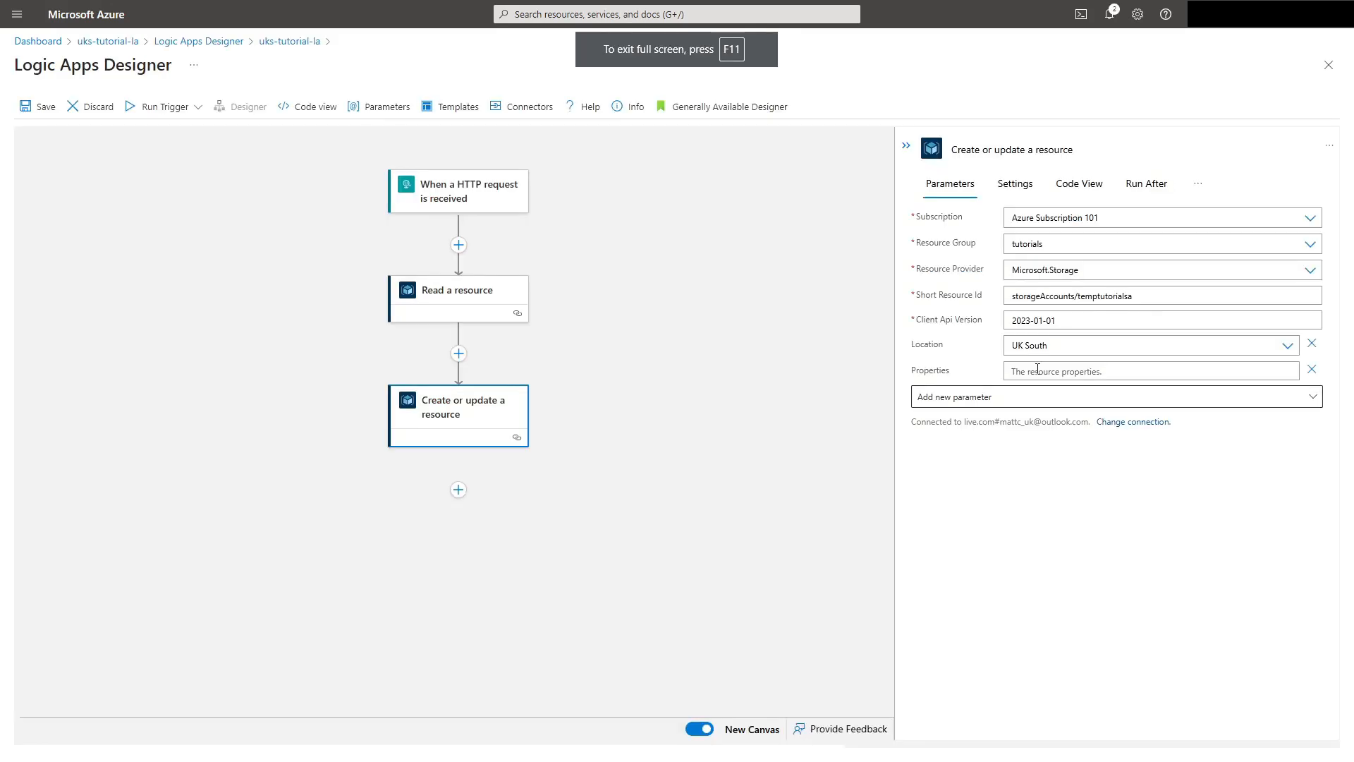
{"action": "left_click", "coordinate": [1038, 369]}
{"action": "type", "text": "{"}
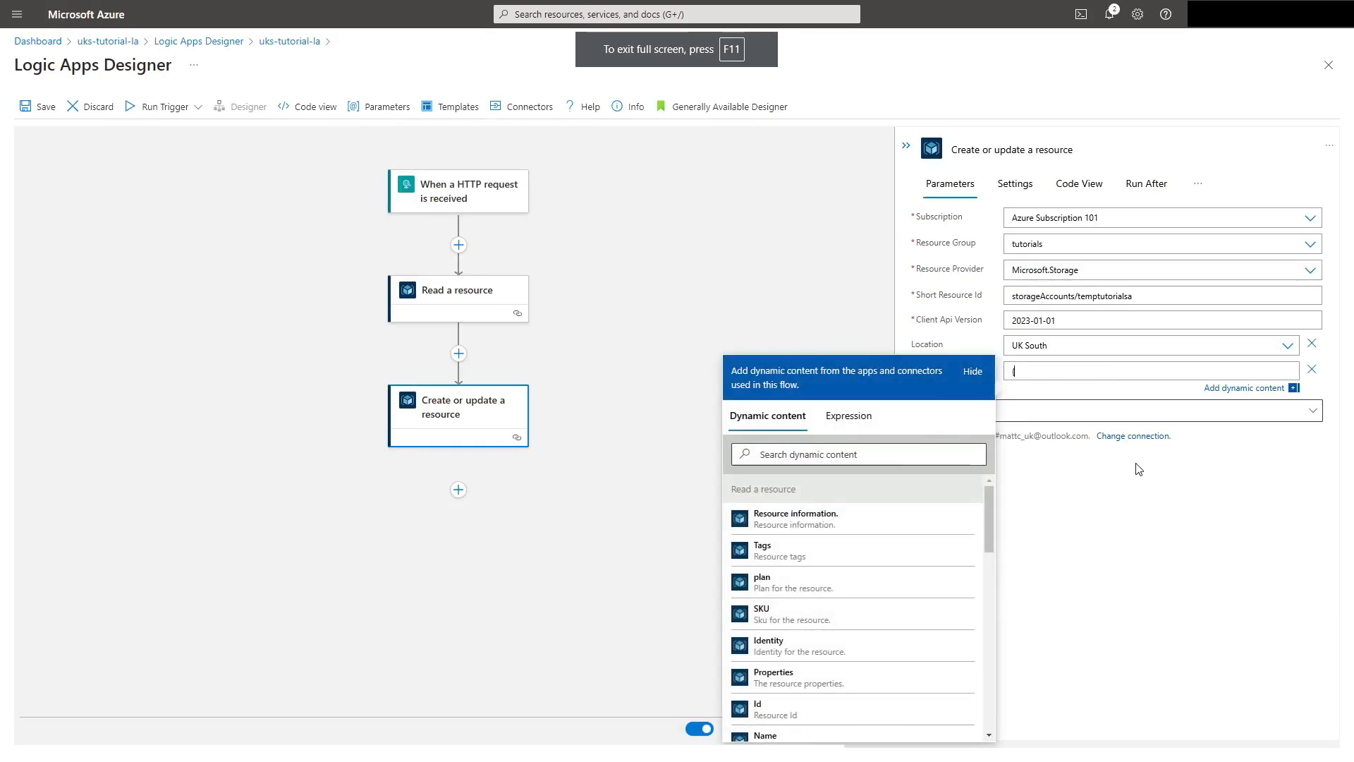
{"action": "key", "text": "ctrl+v"}
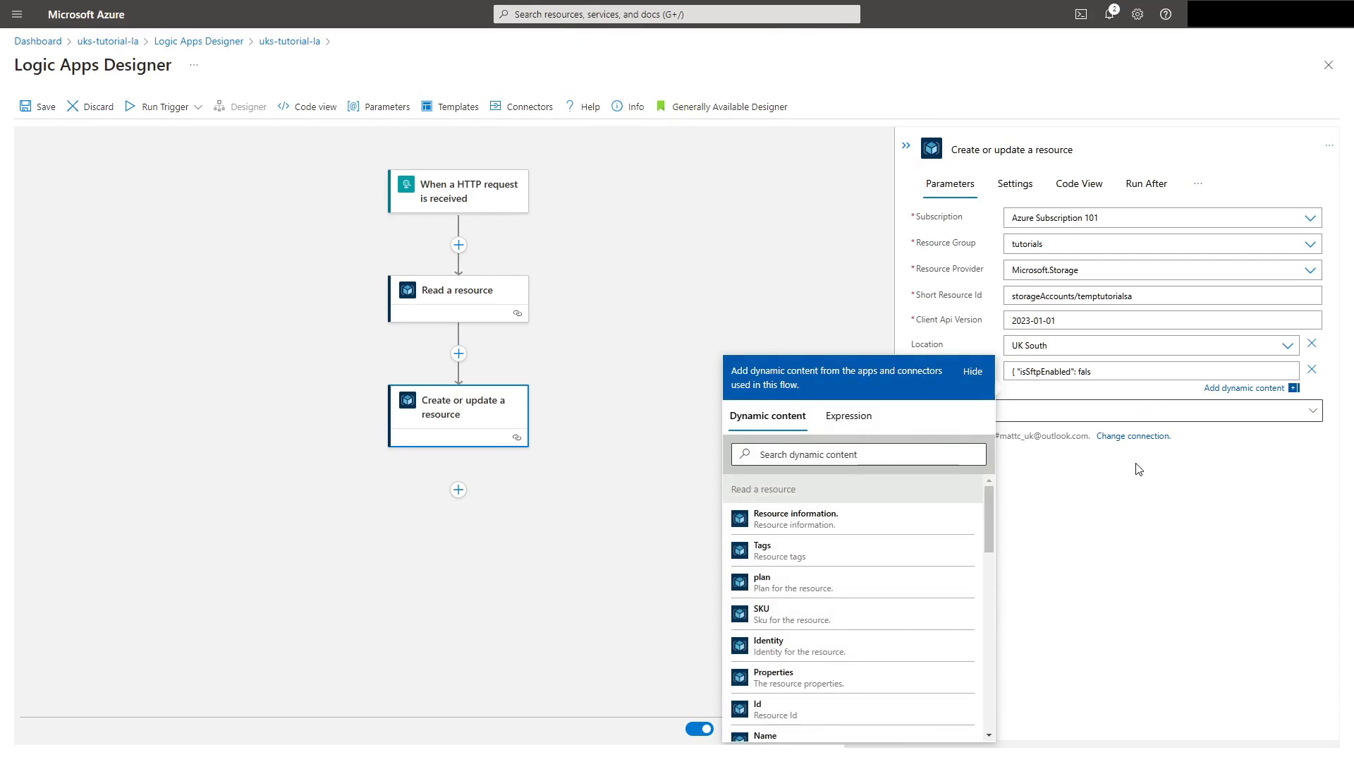
{"action": "key", "text": "ctrl+shift+Left"}
{"action": "type", "text": "true"}
{"action": "left_click", "coordinate": [1150, 494]}
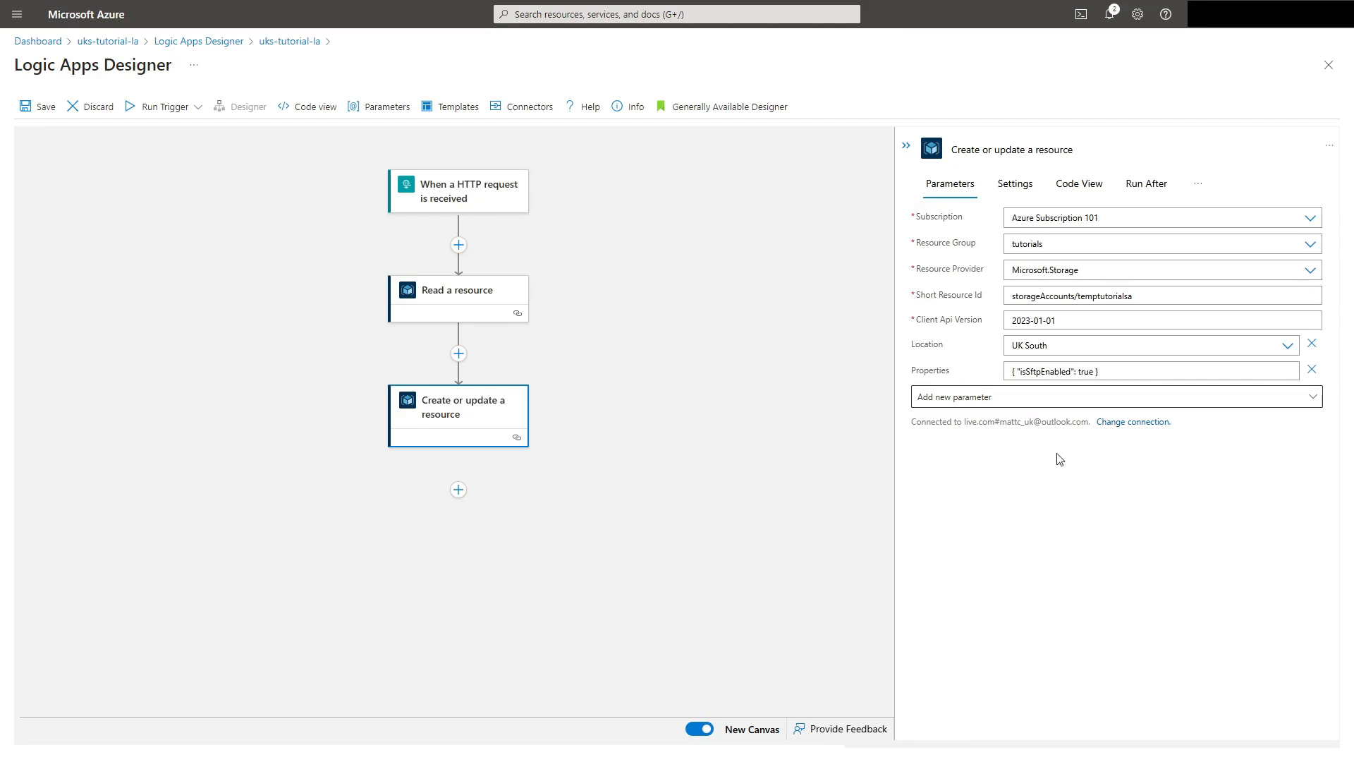
{"action": "left_click", "coordinate": [801, 421]}
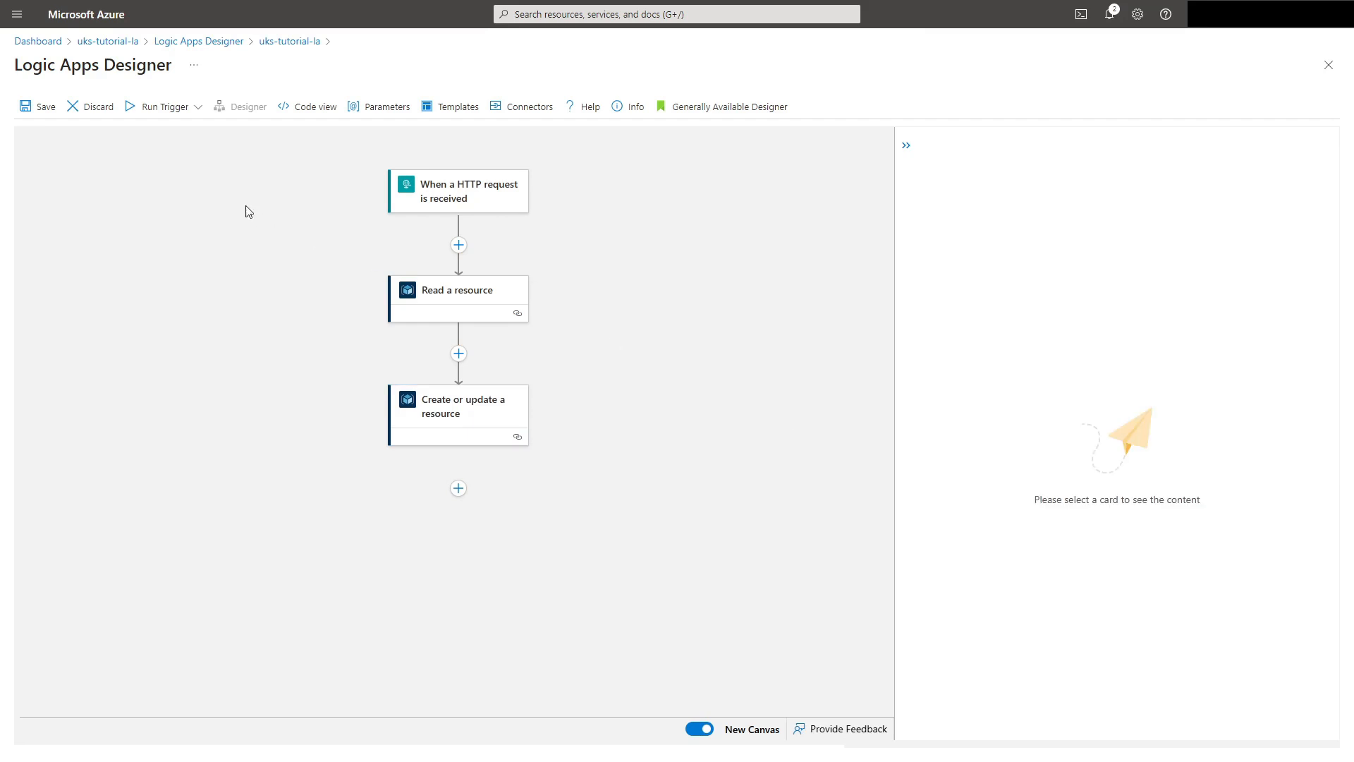
{"action": "left_click", "coordinate": [39, 109]}
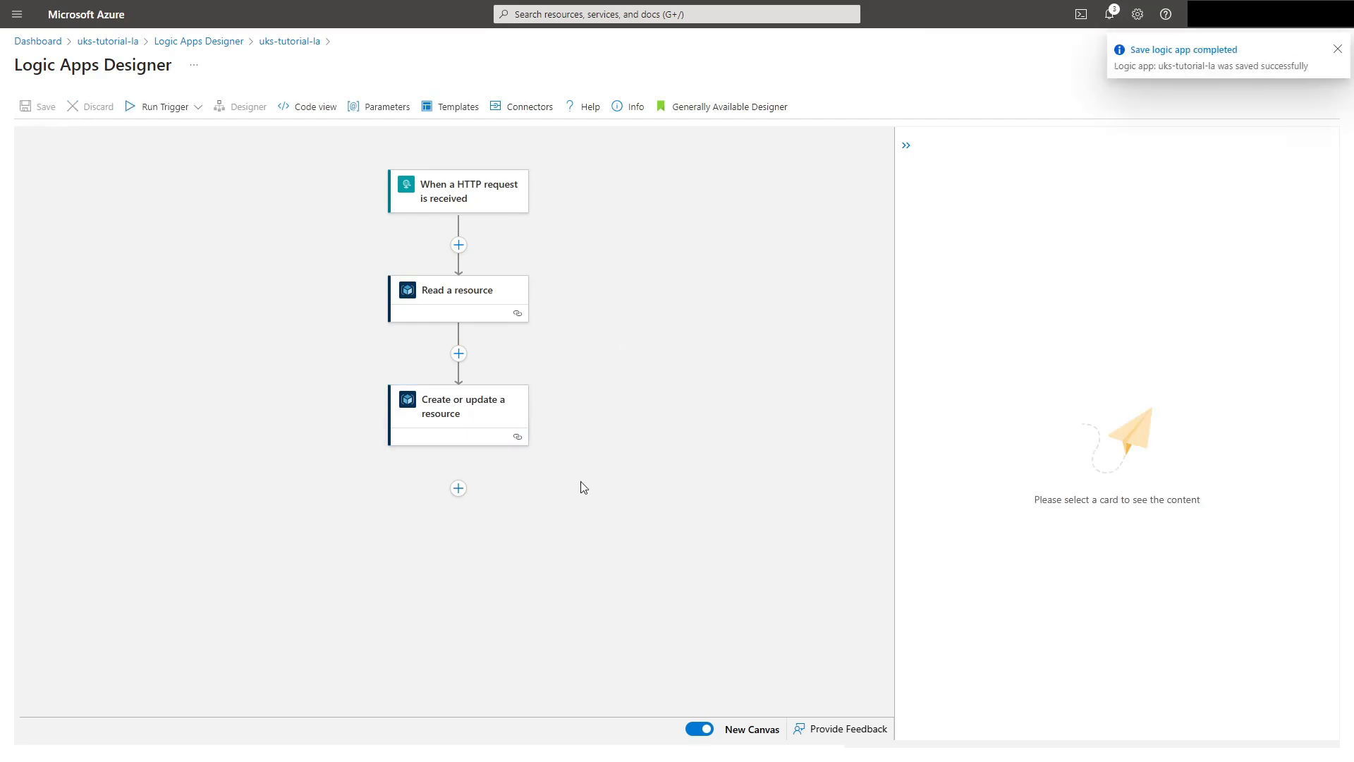
Step: Run the uks-tutorial-la logic app's trigger, then leave the designer for the tutorials resource group, discarding unsaved edits
{"action": "left_click", "coordinate": [160, 110]}
{"action": "left_click", "coordinate": [168, 134]}
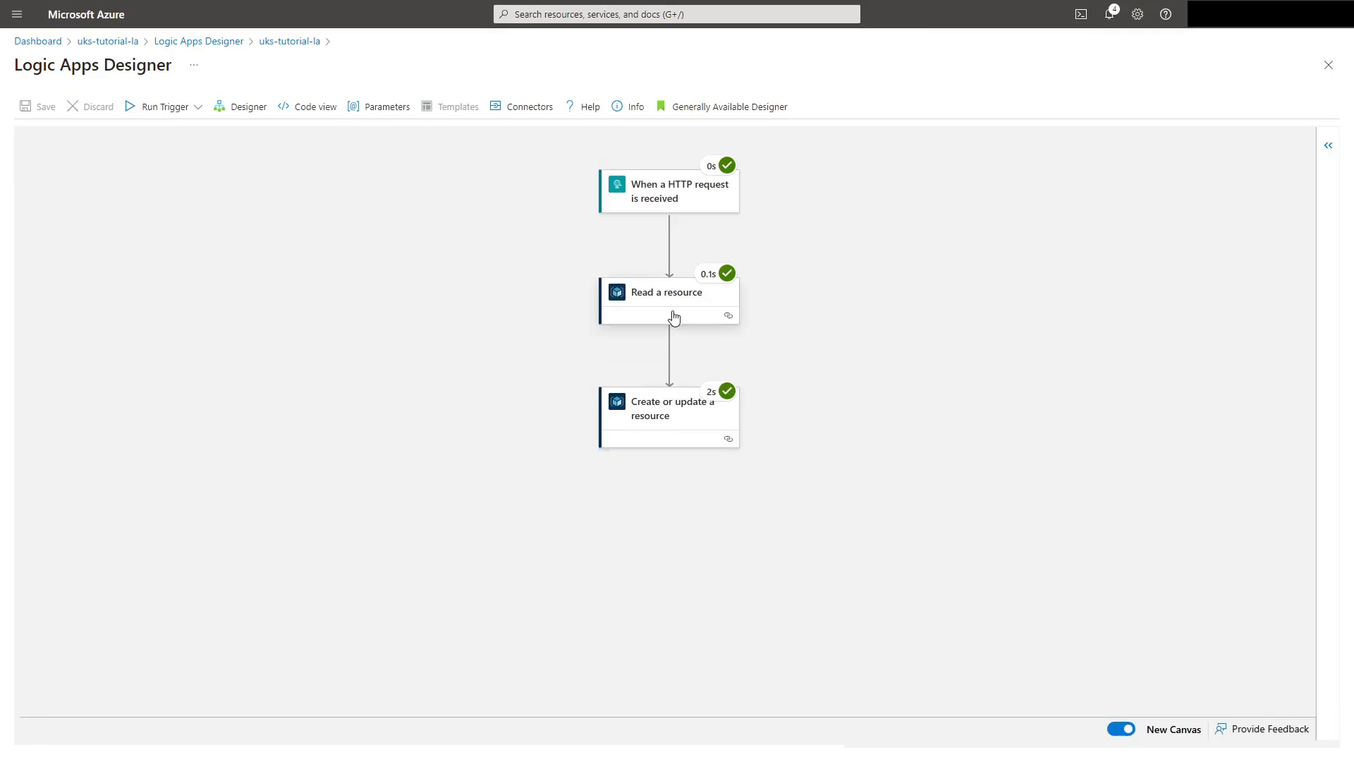
{"action": "left_click", "coordinate": [110, 44]}
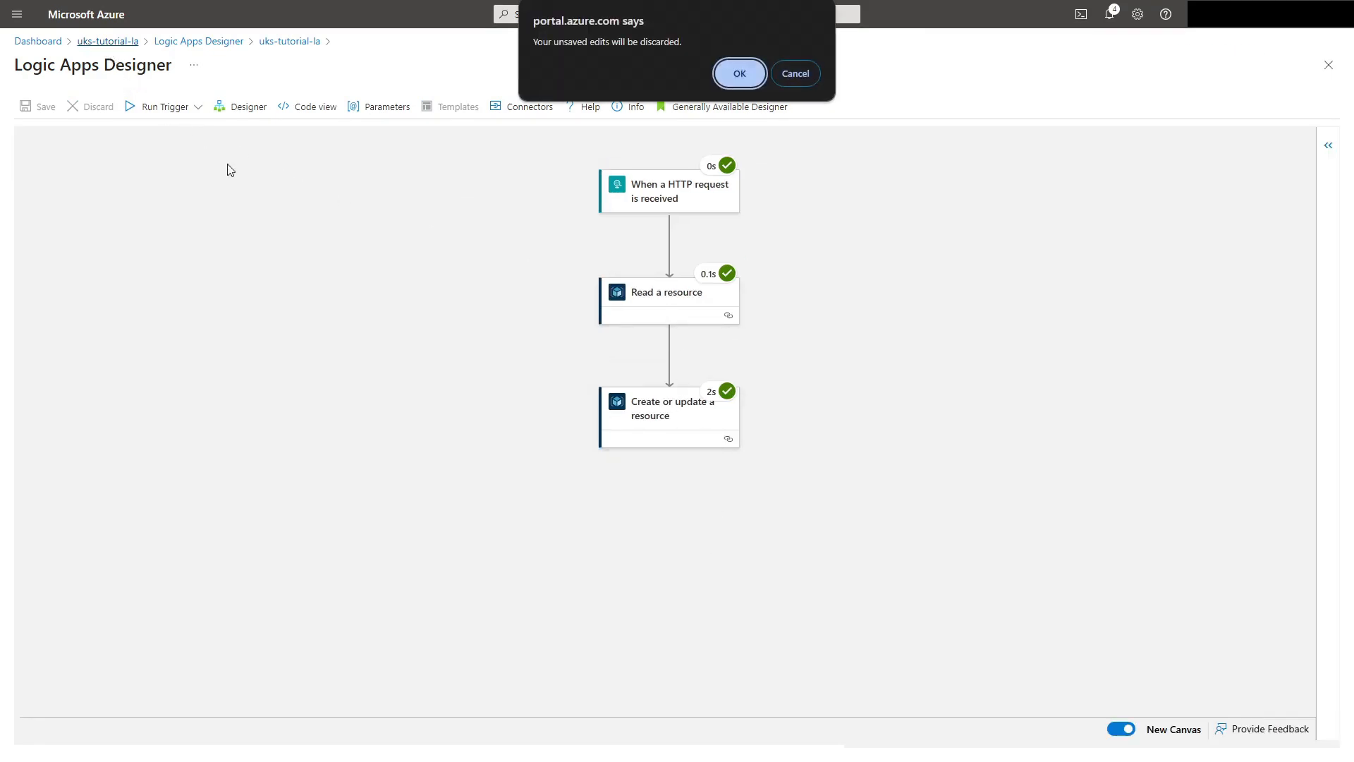
{"action": "left_click", "coordinate": [740, 74]}
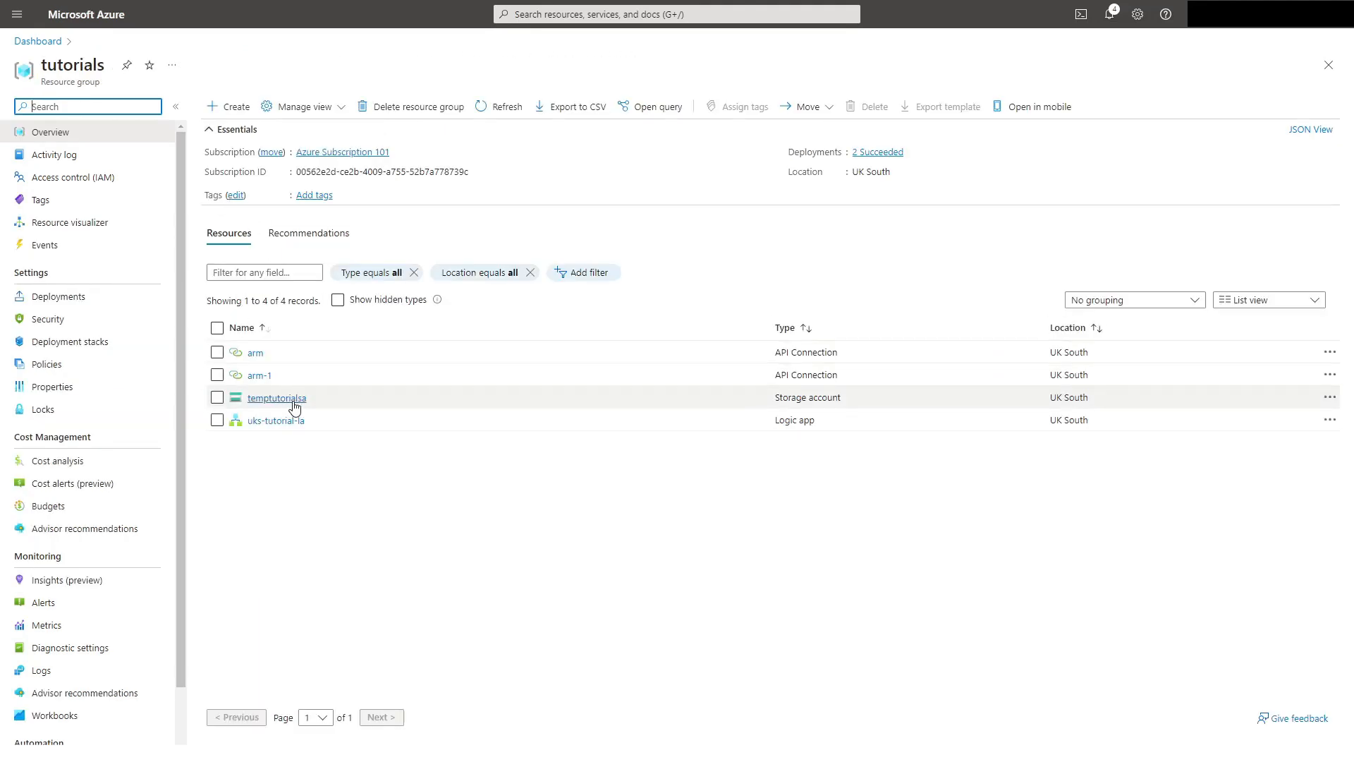
Step: Open the temptutorialsa storage account and check its SFTP settings page to verify the logic app's update
{"action": "left_click", "coordinate": [293, 404]}
{"action": "scroll", "coordinate": [140, 494], "scroll_direction": "down", "scroll_amount": 1}
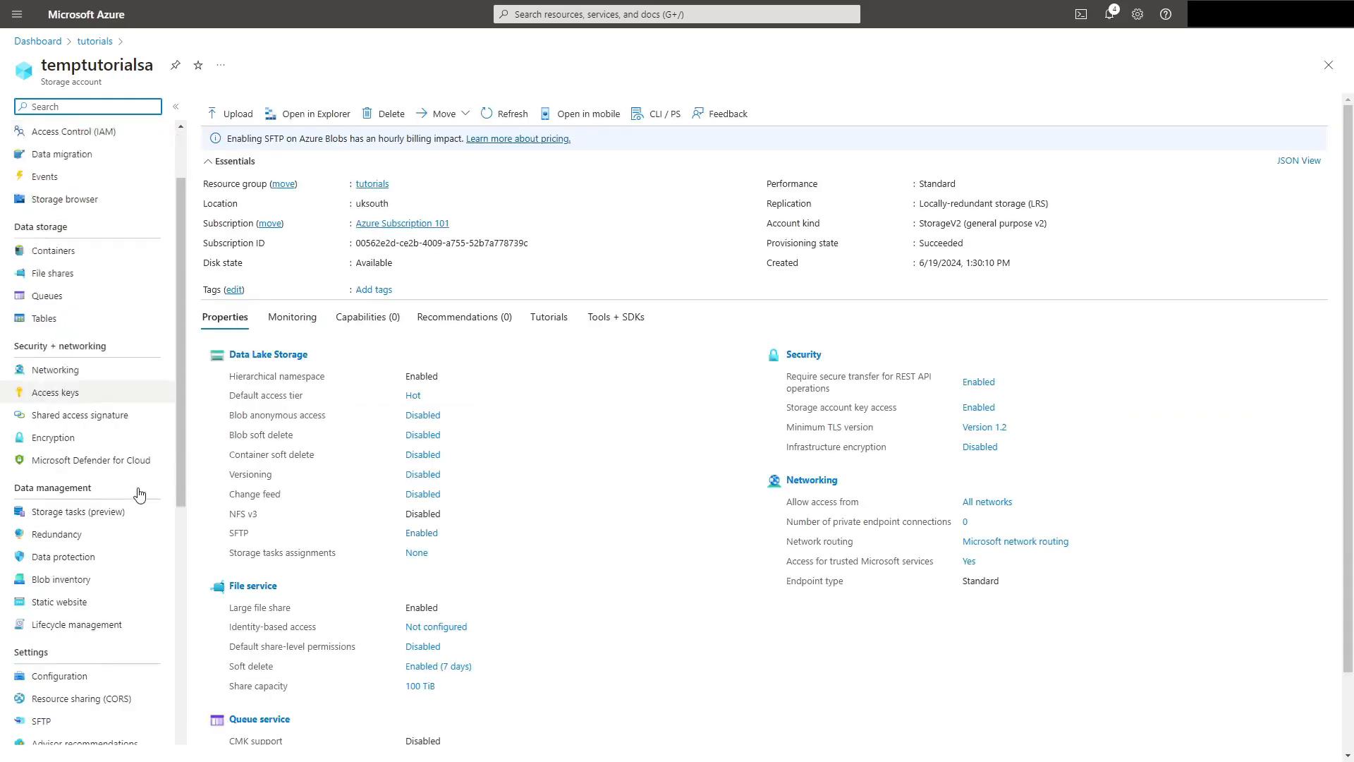
{"action": "scroll", "coordinate": [105, 529], "scroll_direction": "down", "scroll_amount": 2}
{"action": "left_click", "coordinate": [42, 580]}
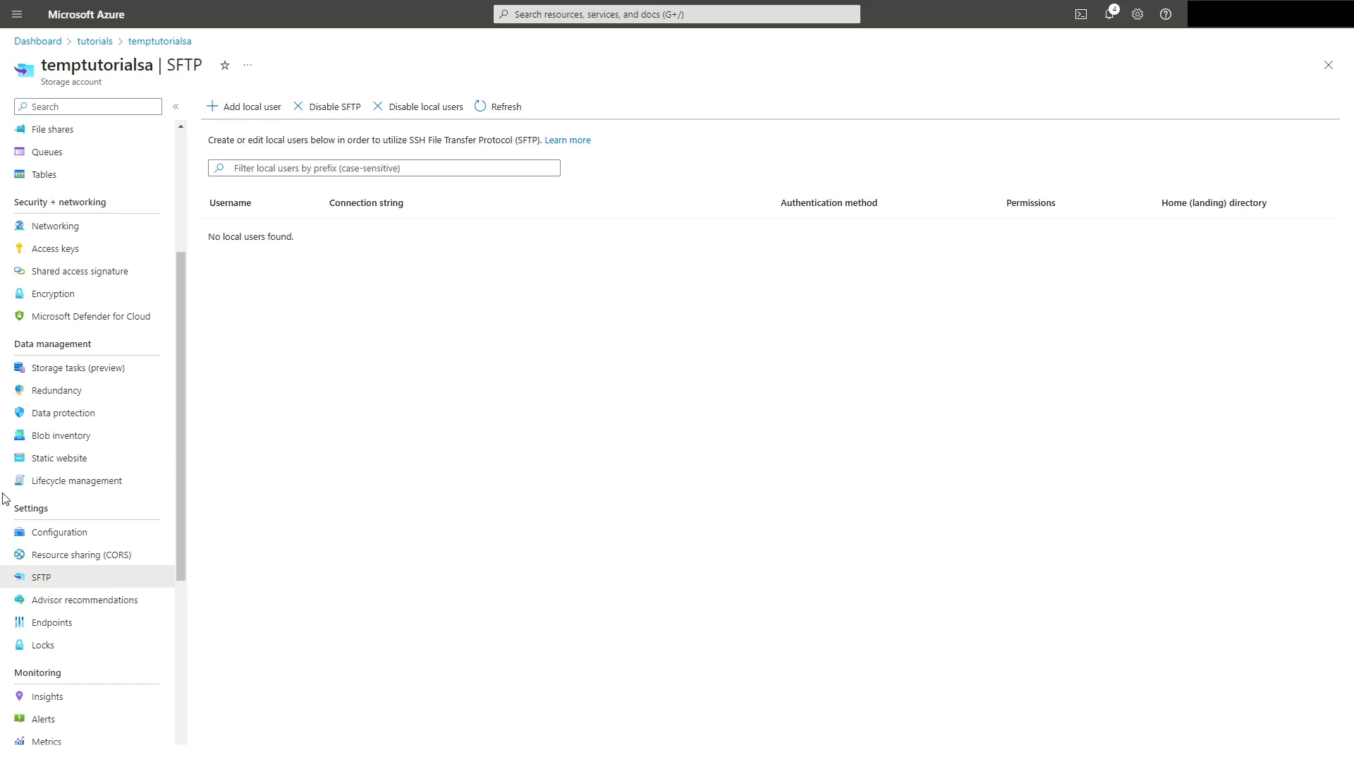
{"action": "scroll", "coordinate": [47, 486], "scroll_direction": "up", "scroll_amount": 3}
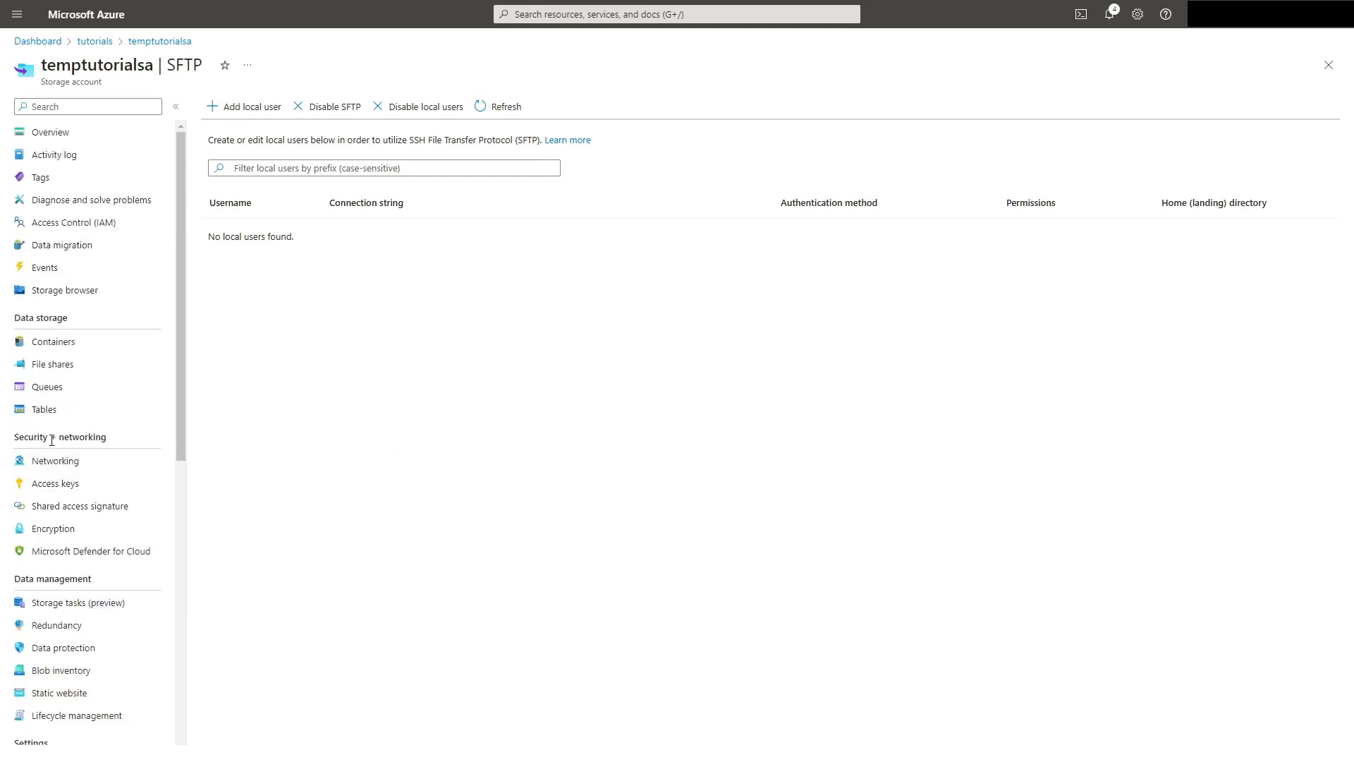